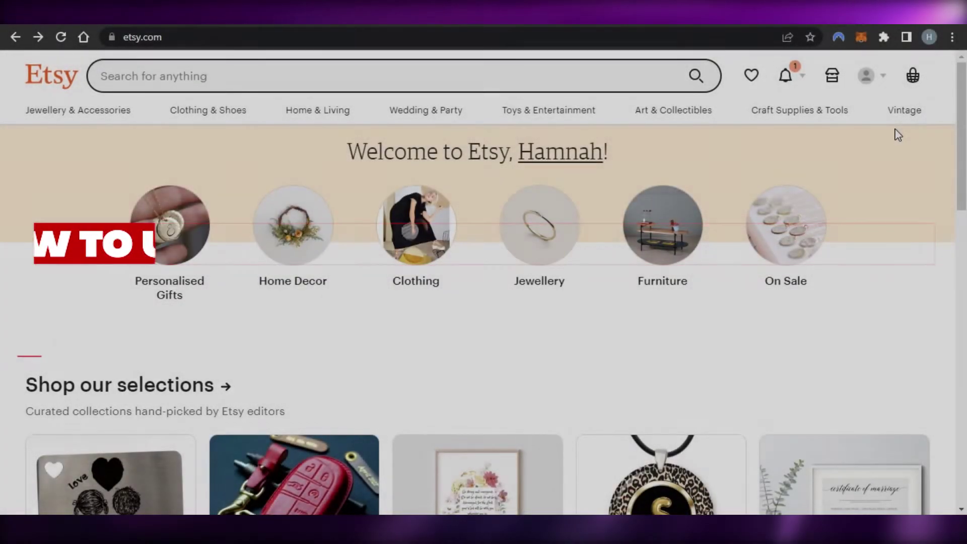
From the Etsy home page, go to Shop Manager and start the new shop onboarding
scroll(962, 114, down, 5)
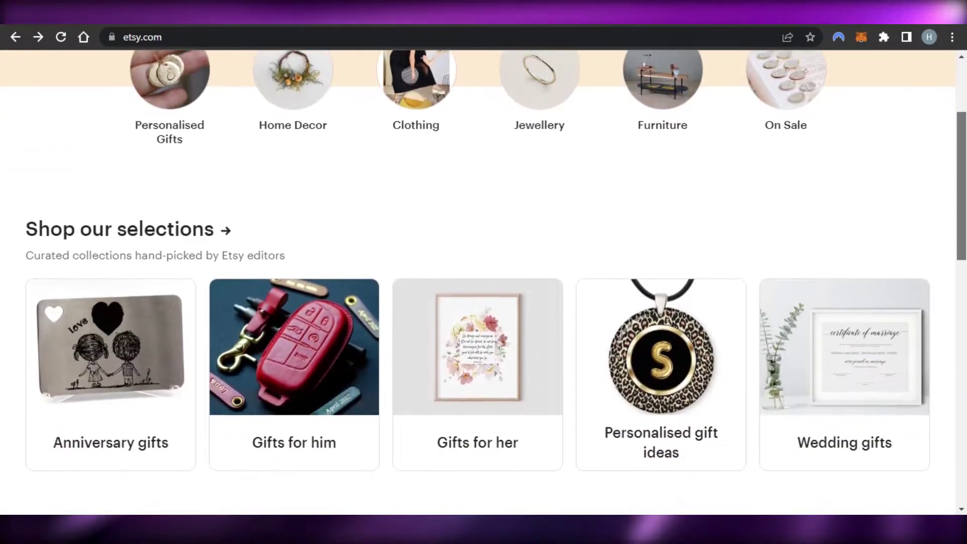
scroll(484, 282, down, 2)
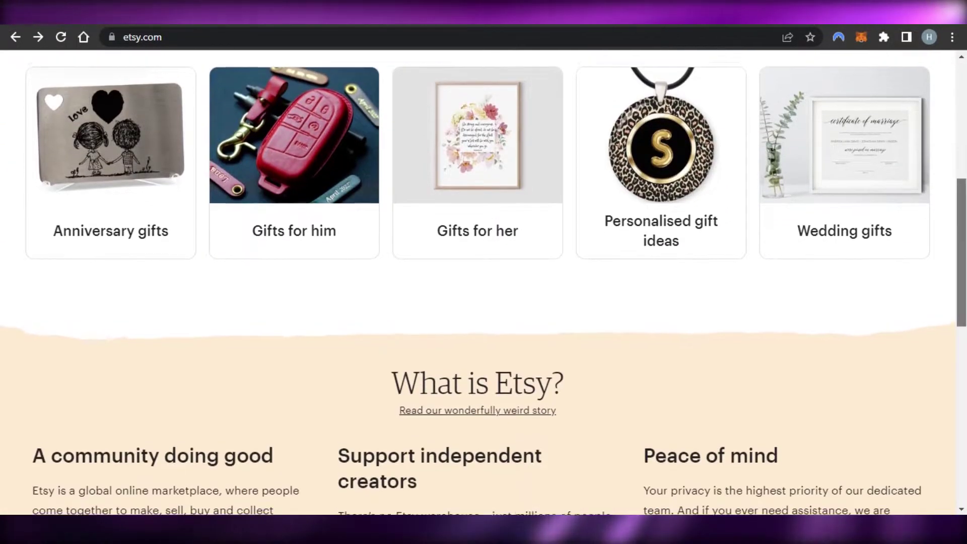
scroll(484, 282, up, 3)
scroll(483, 282, up, 5)
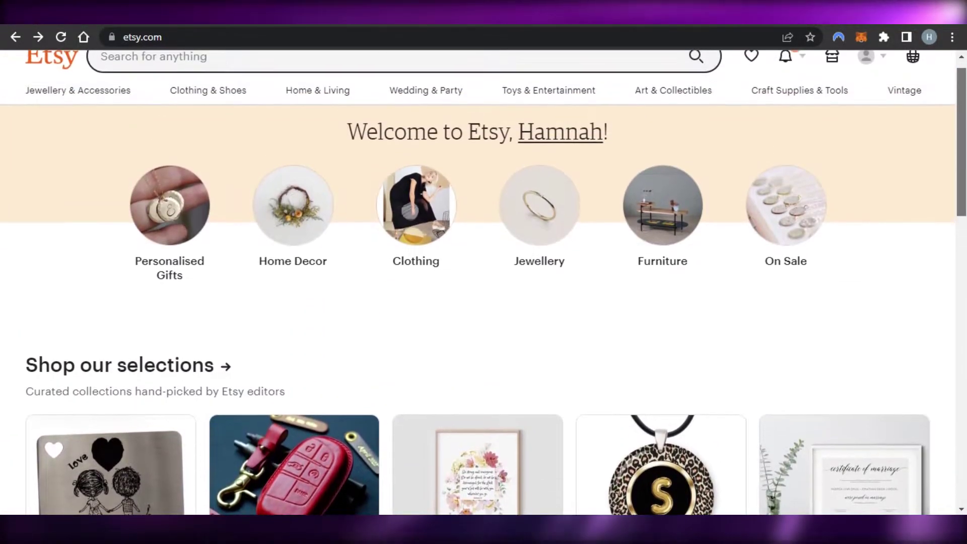
scroll(483, 282, down, 2)
scroll(484, 281, down, 3)
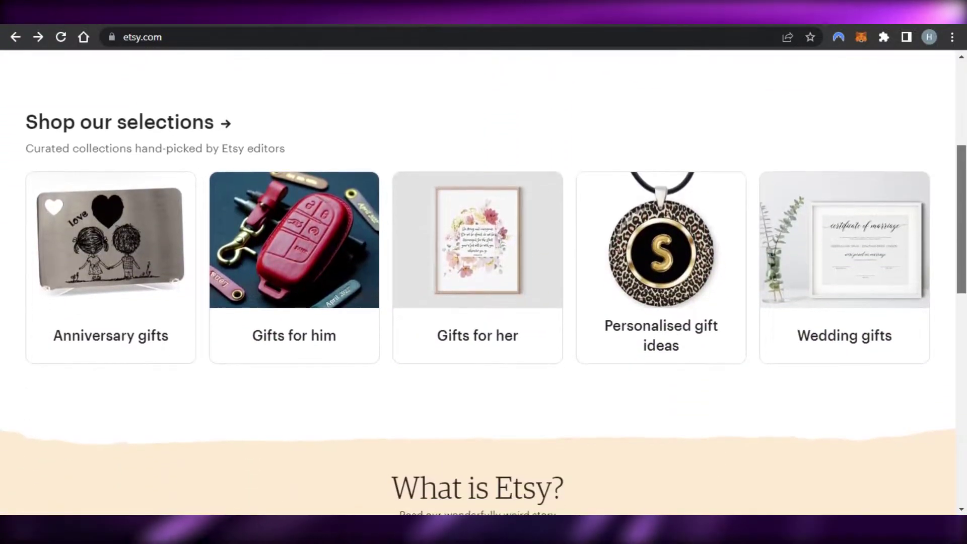
scroll(484, 281, up, 1)
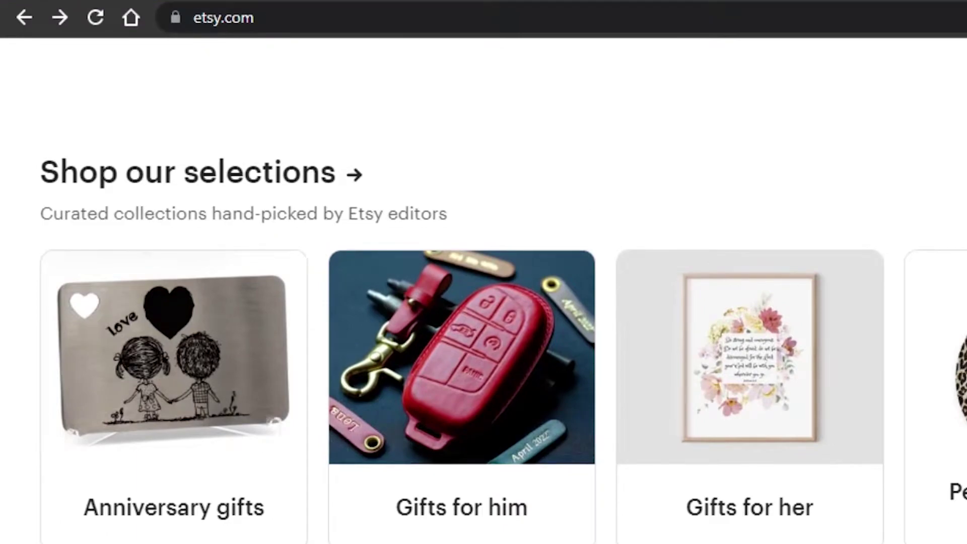
scroll(483, 282, down, 7)
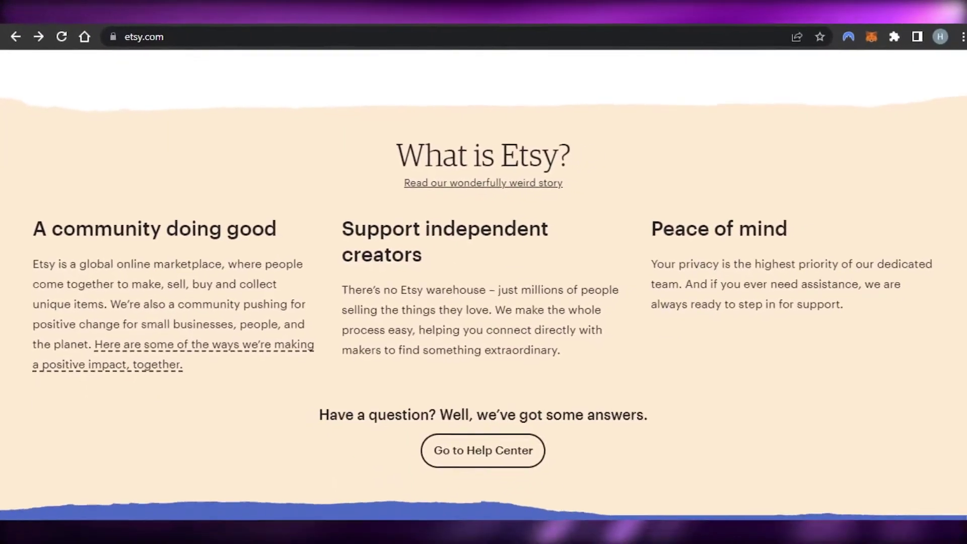
scroll(483, 282, up, 5)
scroll(484, 282, down, 3)
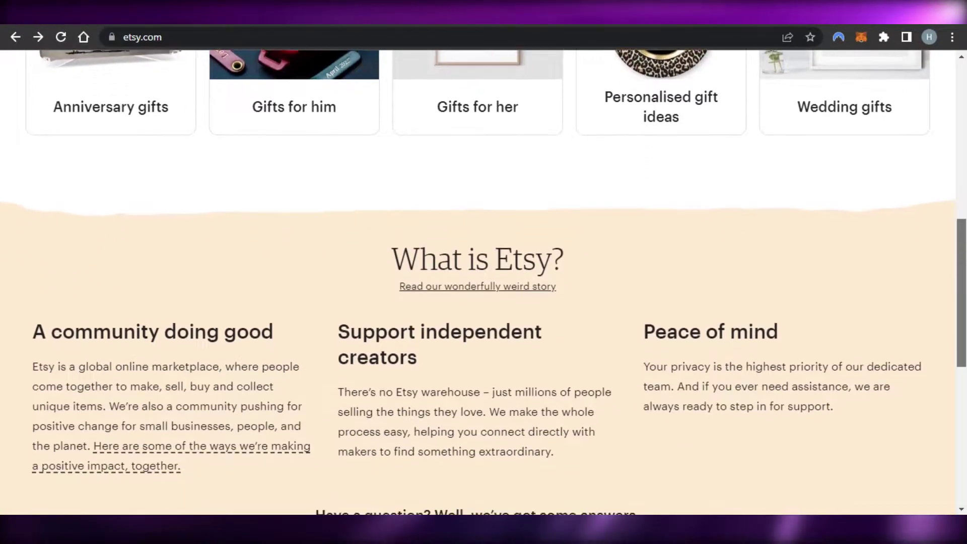
scroll(483, 282, up, 3)
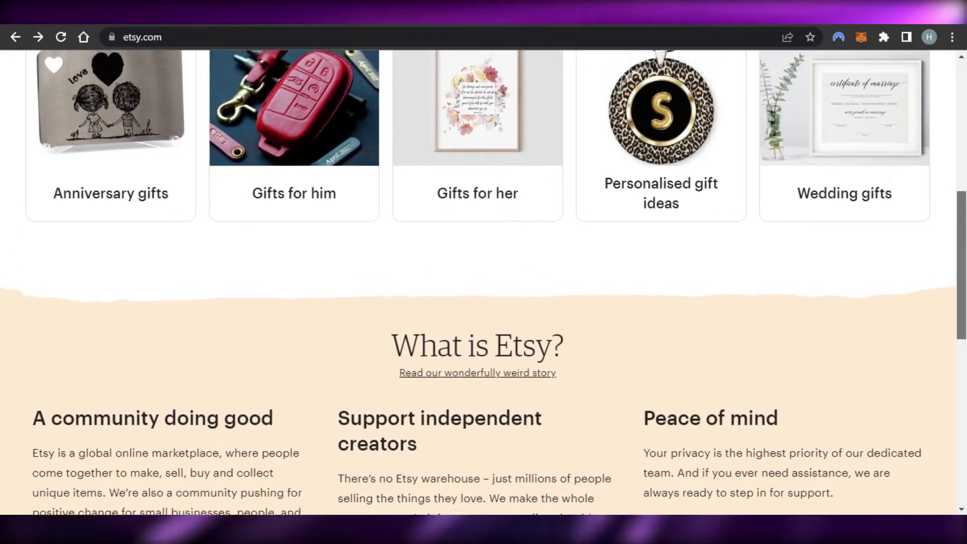
scroll(484, 282, down, 1)
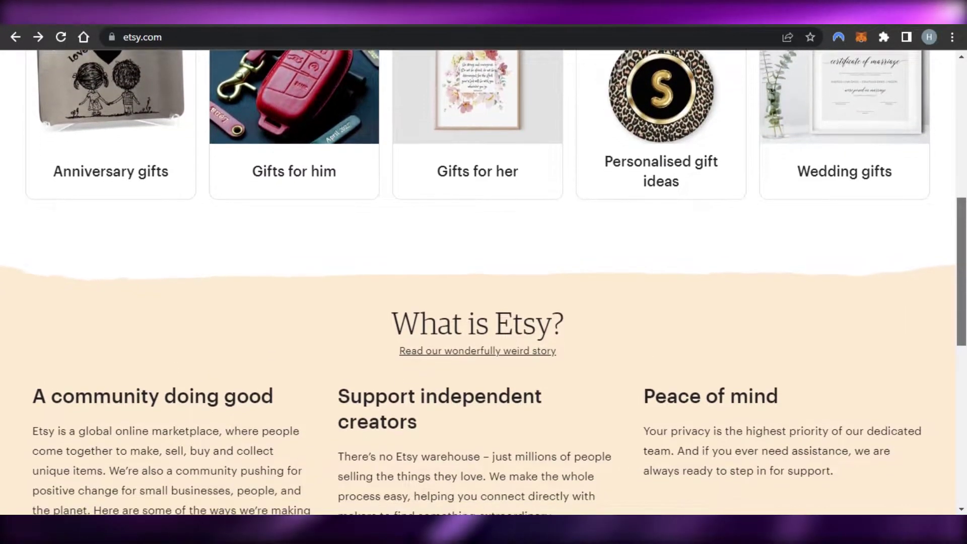
scroll(484, 281, up, 1)
scroll(484, 282, up, 6)
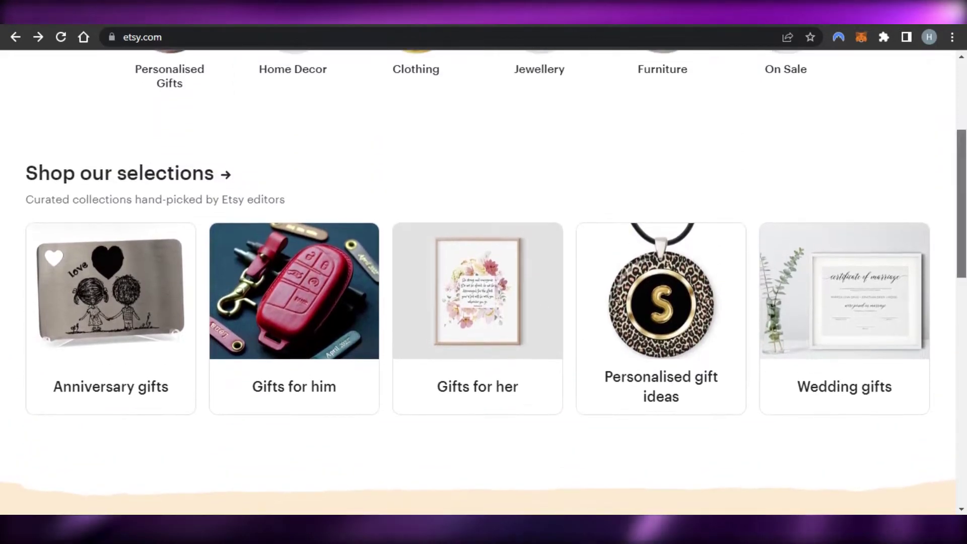
scroll(965, 333, down, 8)
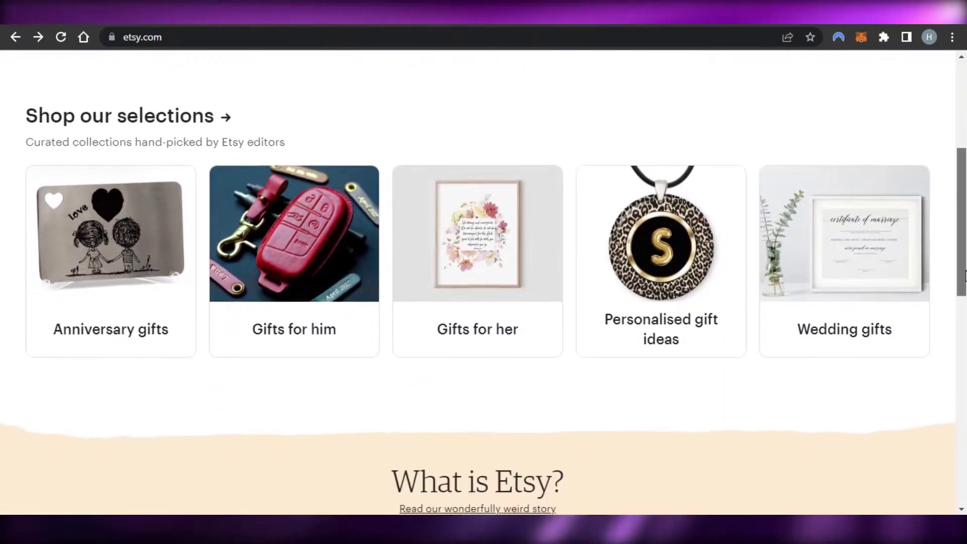
scroll(965, 332, down, 2)
scroll(966, 332, up, 10)
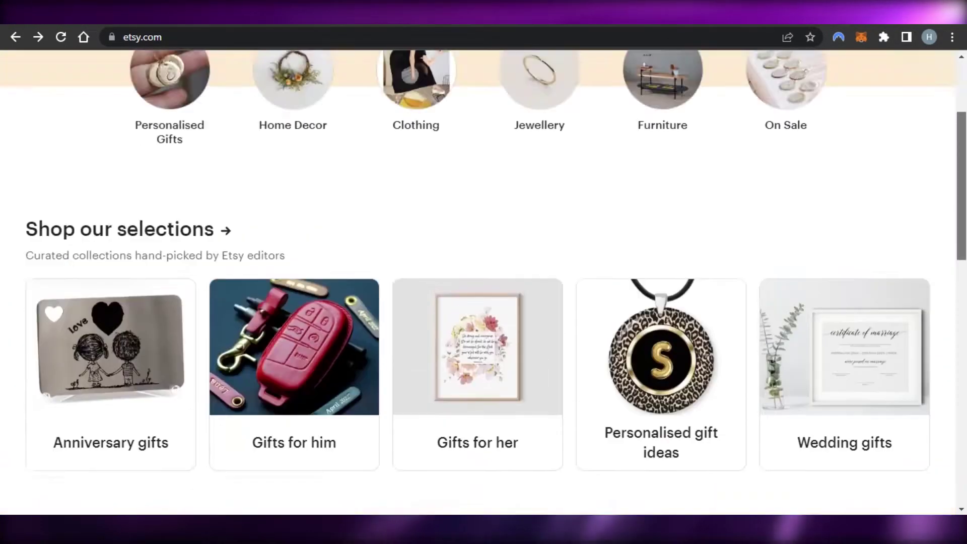
scroll(484, 282, up, 2)
scroll(483, 282, down, 6)
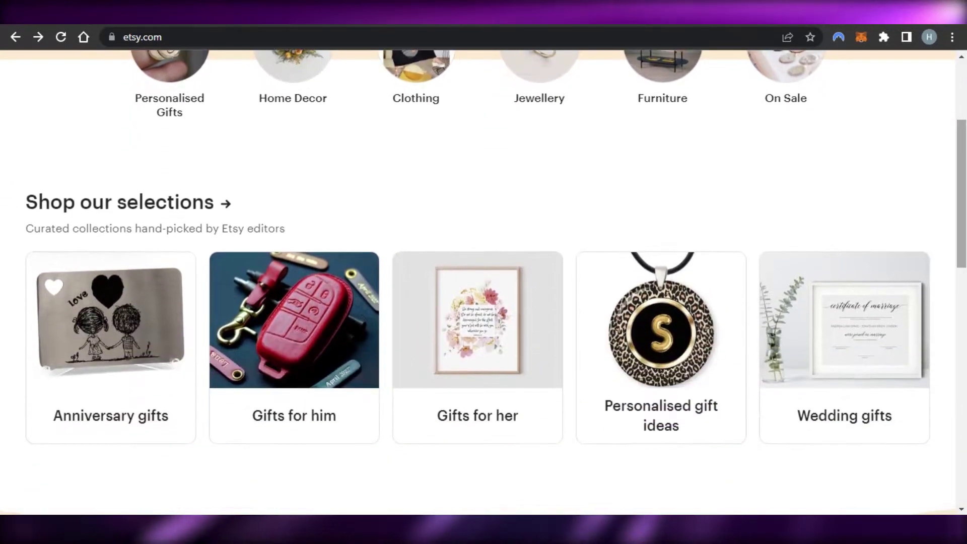
scroll(484, 282, down, 3)
scroll(483, 281, up, 6)
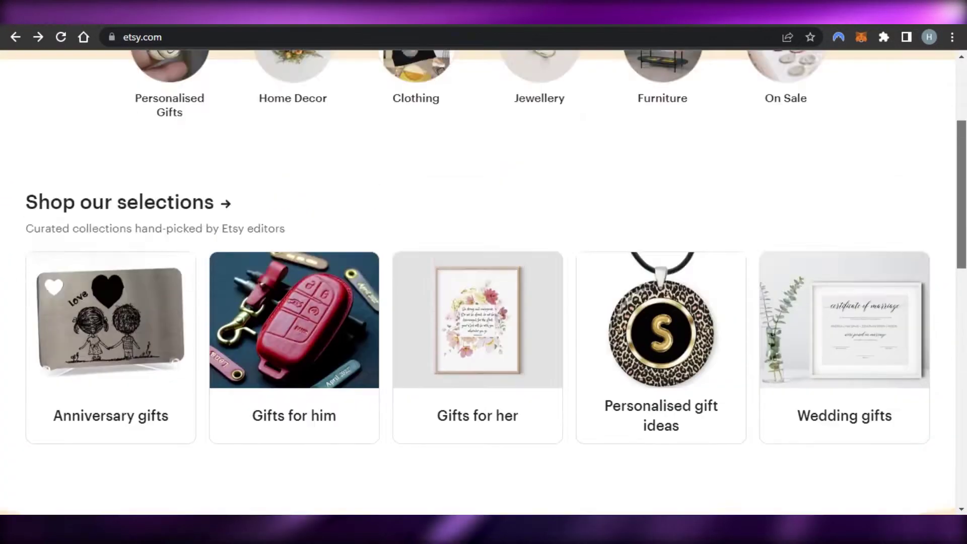
scroll(484, 282, up, 3)
scroll(484, 283, down, 6)
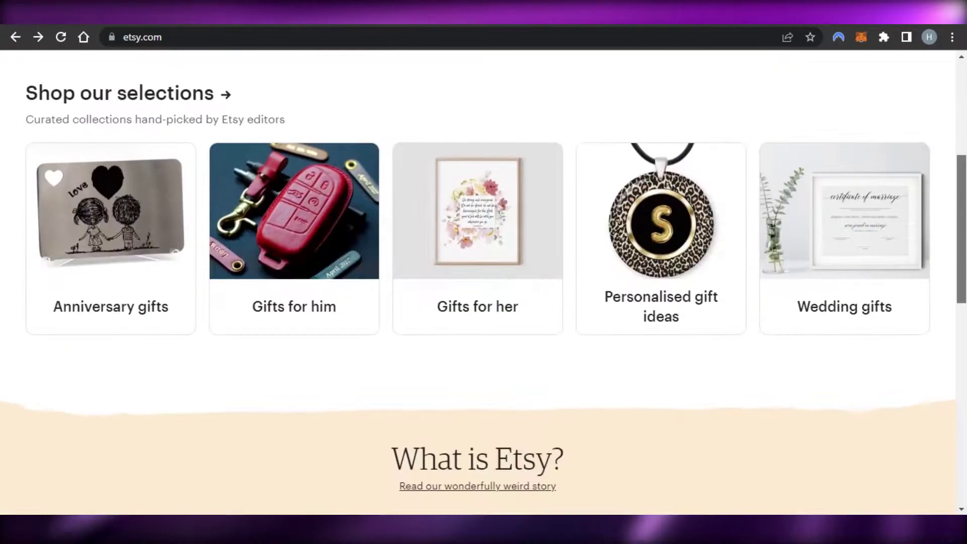
scroll(484, 282, down, 5)
scroll(485, 282, up, 9)
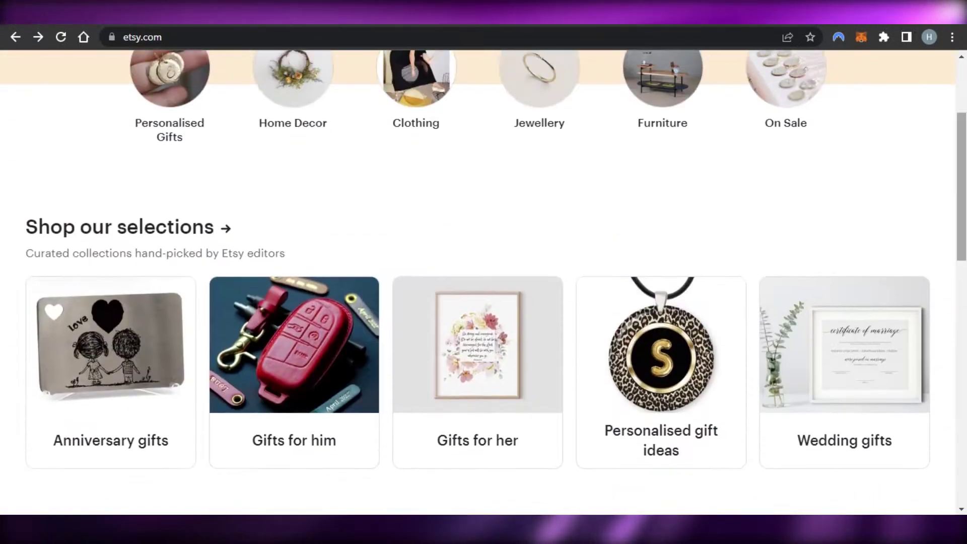
scroll(484, 282, down, 2)
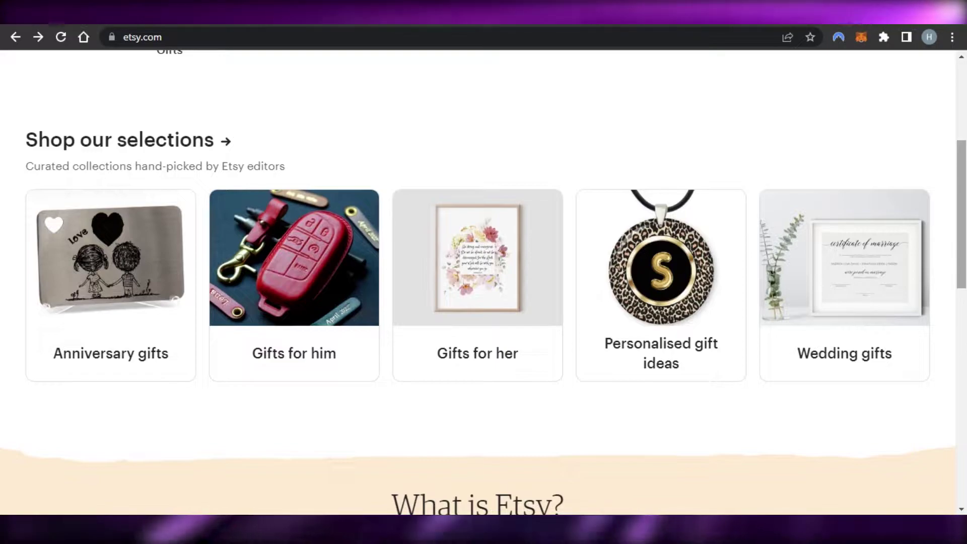
scroll(484, 282, up, 3)
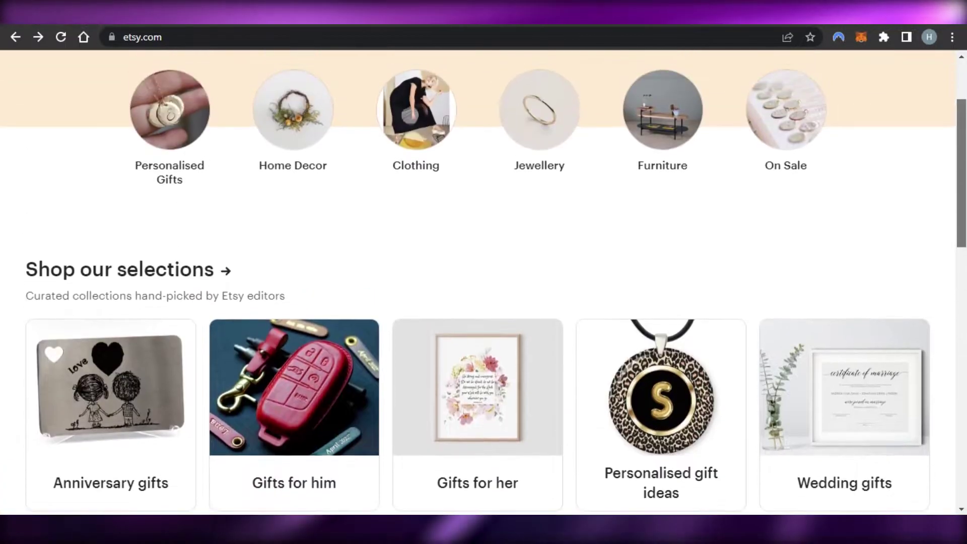
scroll(485, 282, down, 2)
scroll(484, 281, up, 3)
scroll(484, 281, down, 4)
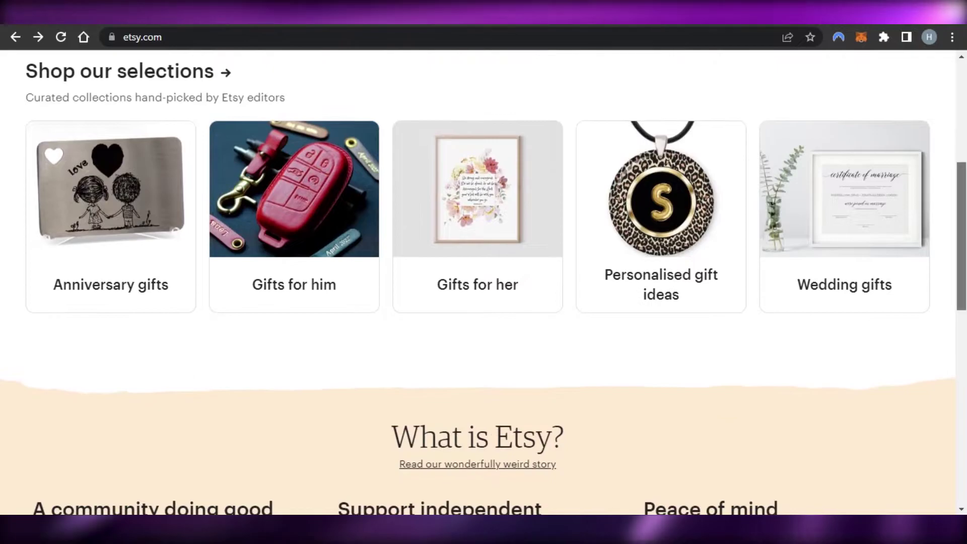
scroll(484, 282, down, 4)
scroll(483, 283, up, 10)
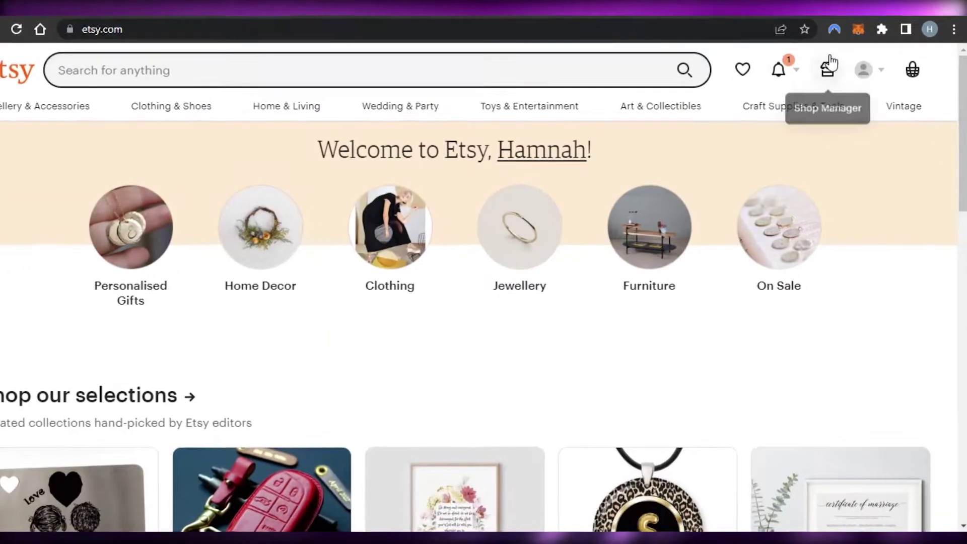
click(829, 65)
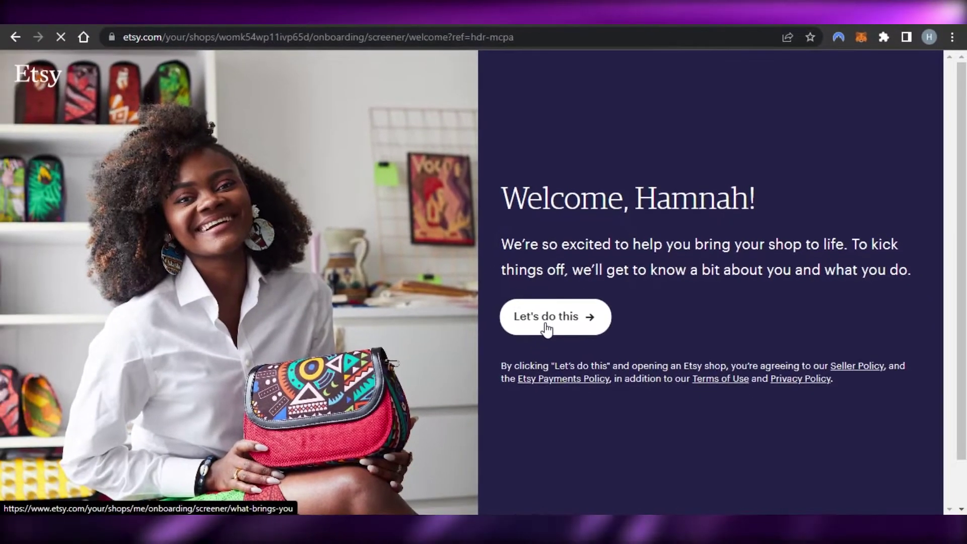
click(548, 328)
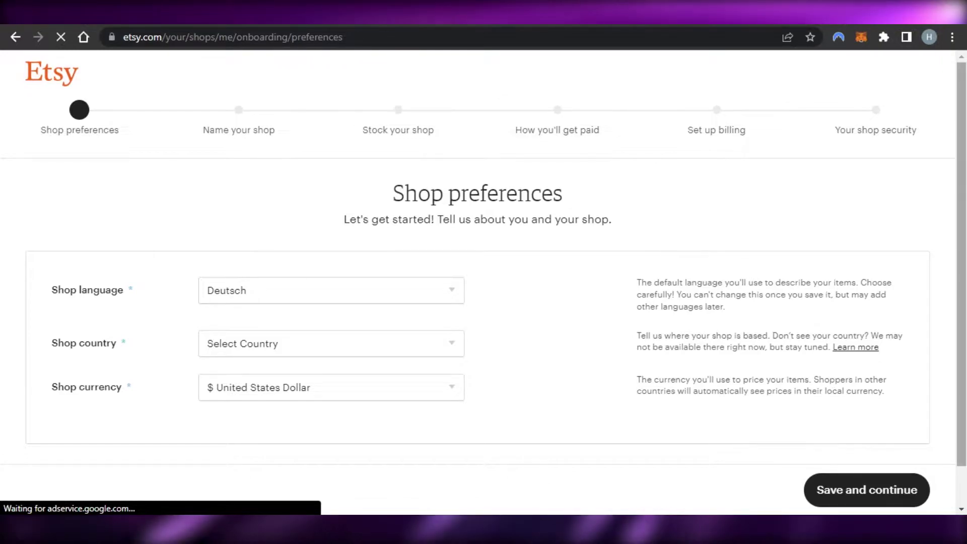
Save shop preferences of English, United States and USD, and name the shop MySwayCloset
scroll(484, 302, down, 1)
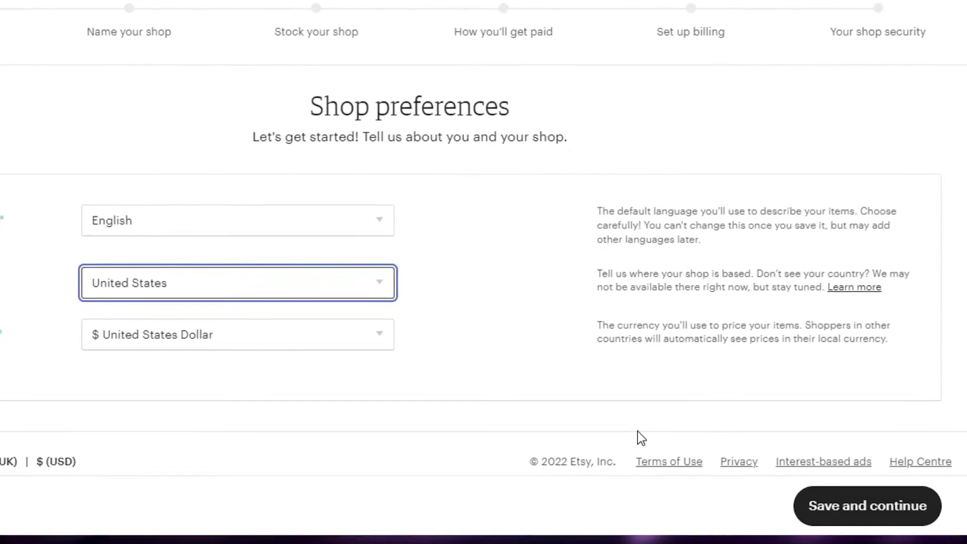
click(876, 507)
text(MySwayCloset)
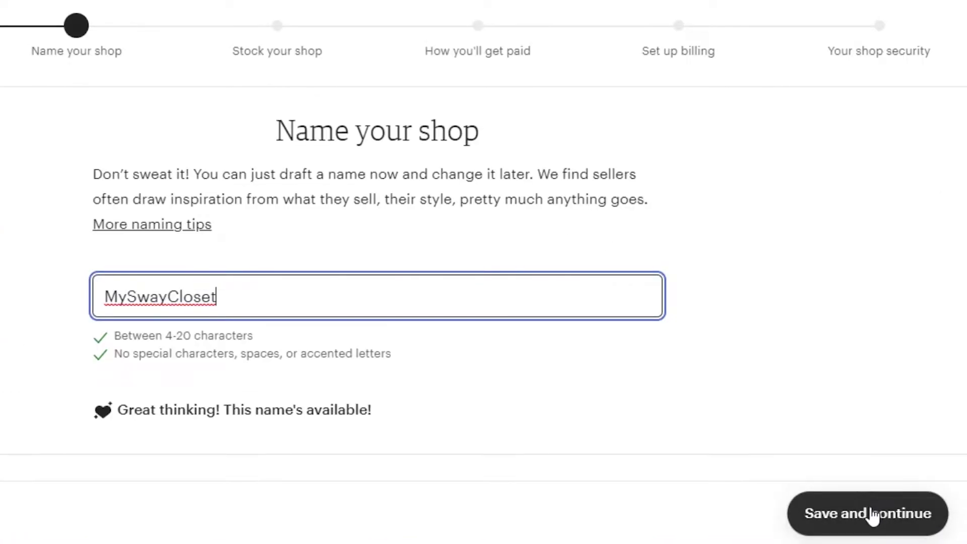
click(873, 513)
Upload the rainbow quote image in Photos so it shows as the Primary photo
scroll(484, 272, down, 15)
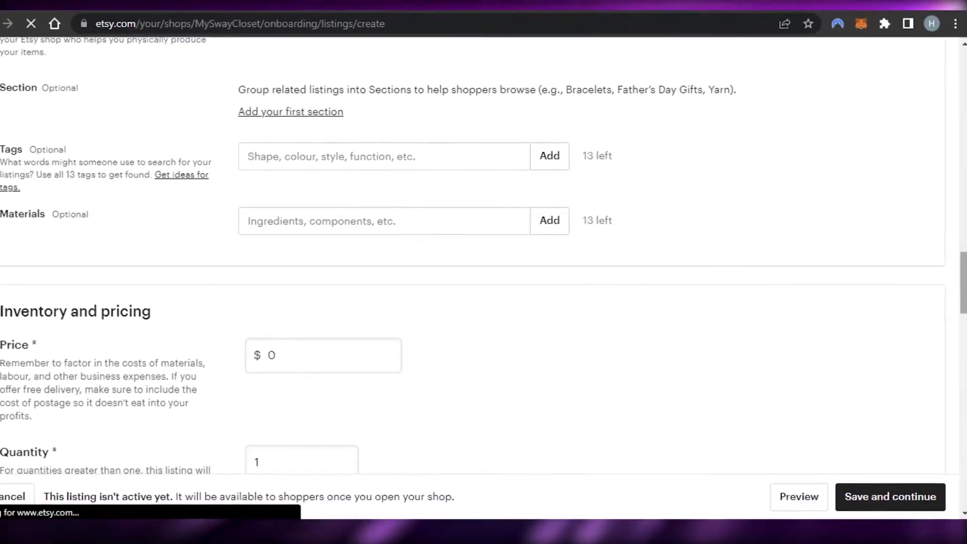
scroll(483, 272, down, 10)
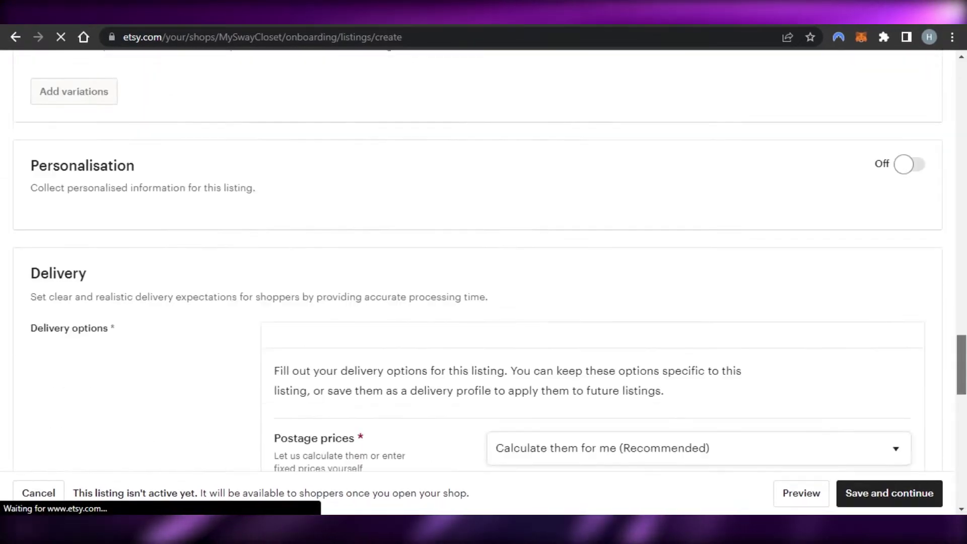
scroll(484, 272, up, 10)
scroll(484, 272, up, 15)
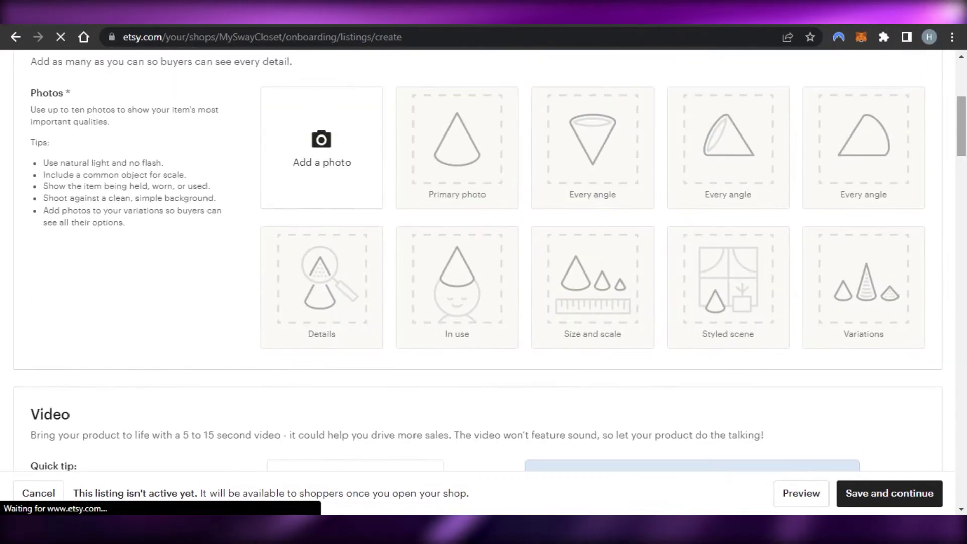
scroll(483, 272, down, 3)
scroll(484, 273, down, 1)
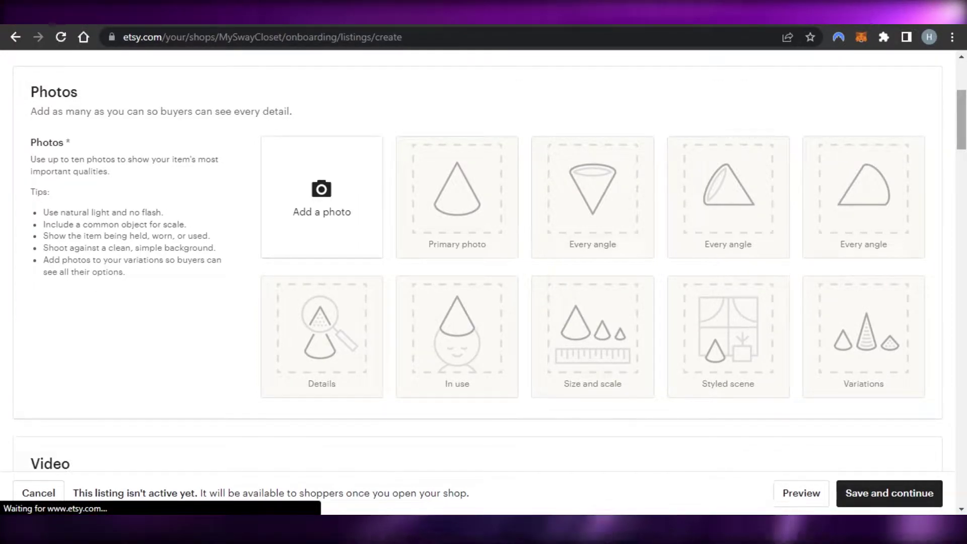
scroll(484, 272, up, 5)
scroll(483, 272, down, 5)
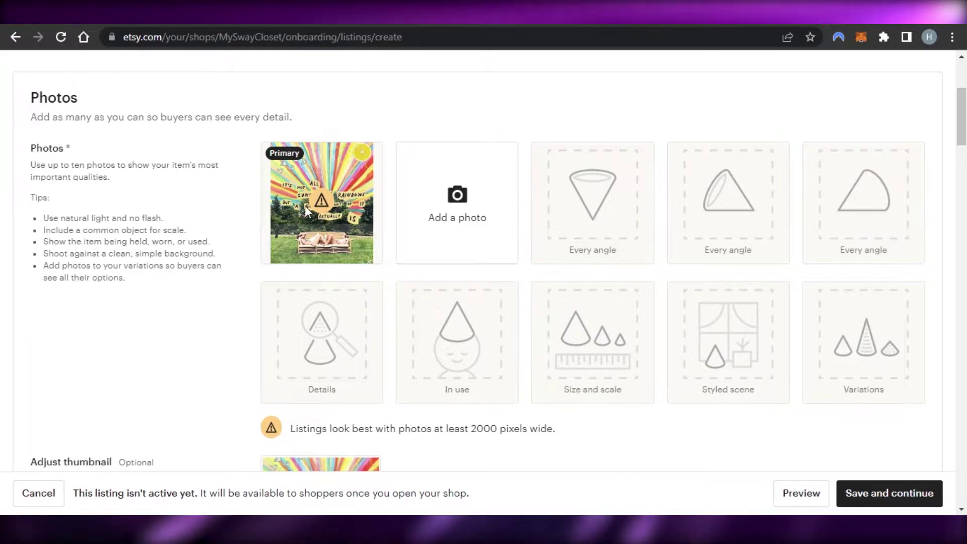
mouse_move(303, 201)
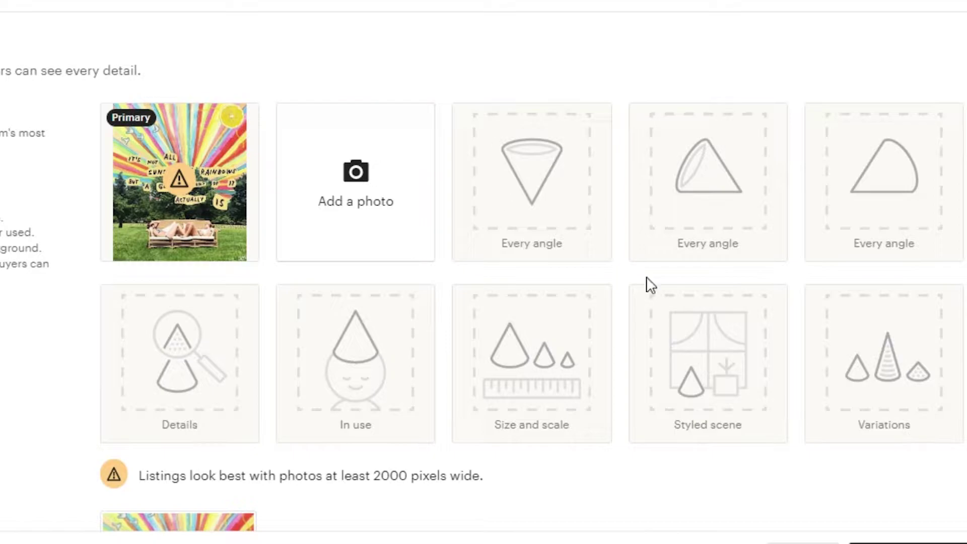
scroll(483, 272, down, 10)
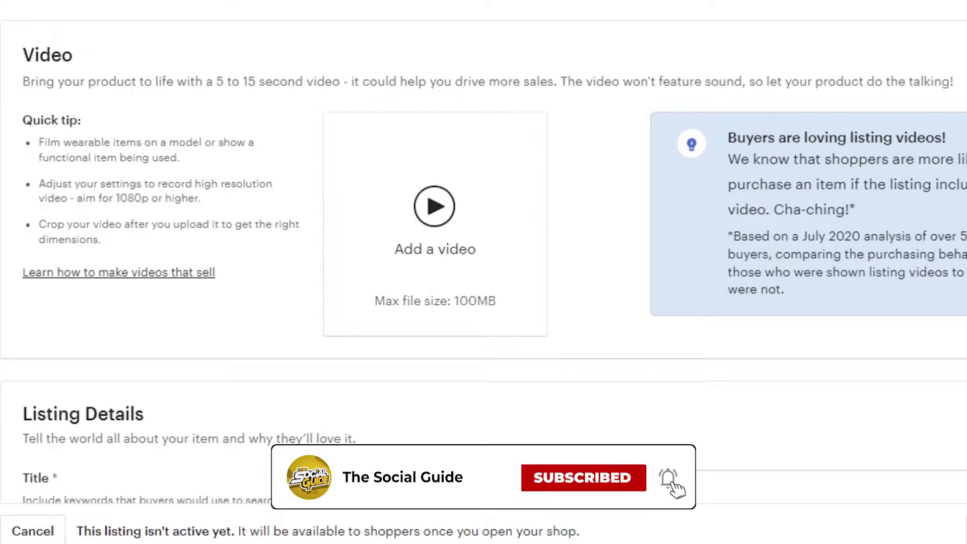
Enter the listing title 'Printable wall art Quote'
scroll(484, 272, down, 5)
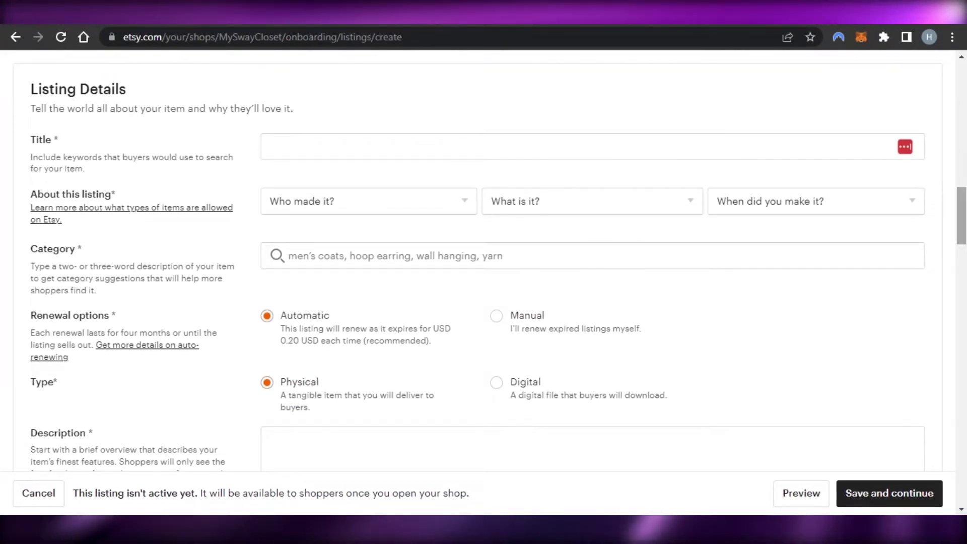
click(343, 147)
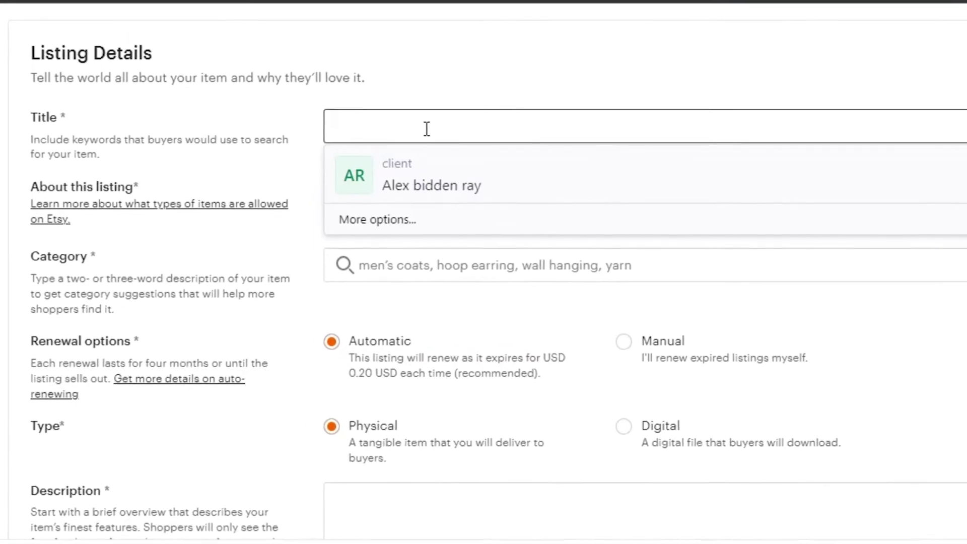
text(Printable wall art Quote)
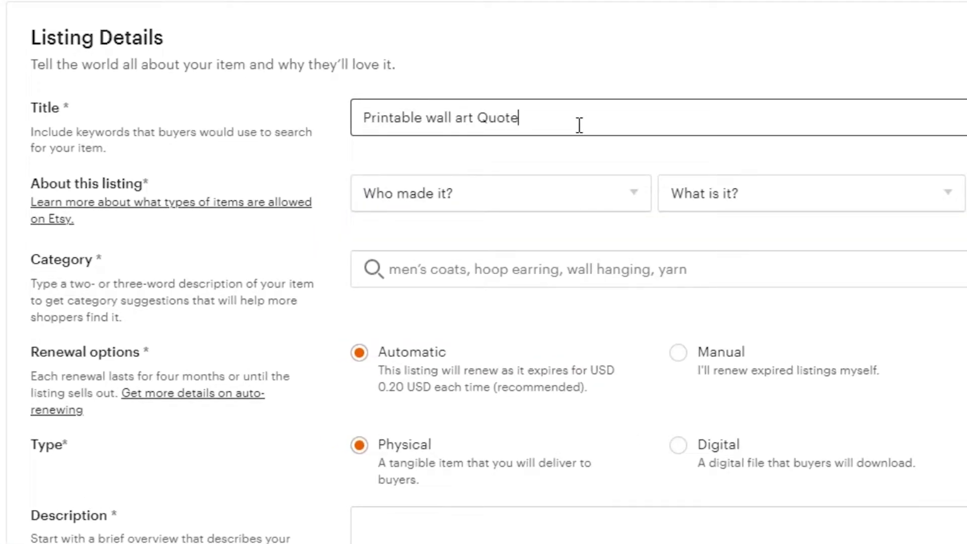
Mark the item as made by you, a finished made-to-order product, in Digital Prints
click(409, 193)
click(425, 257)
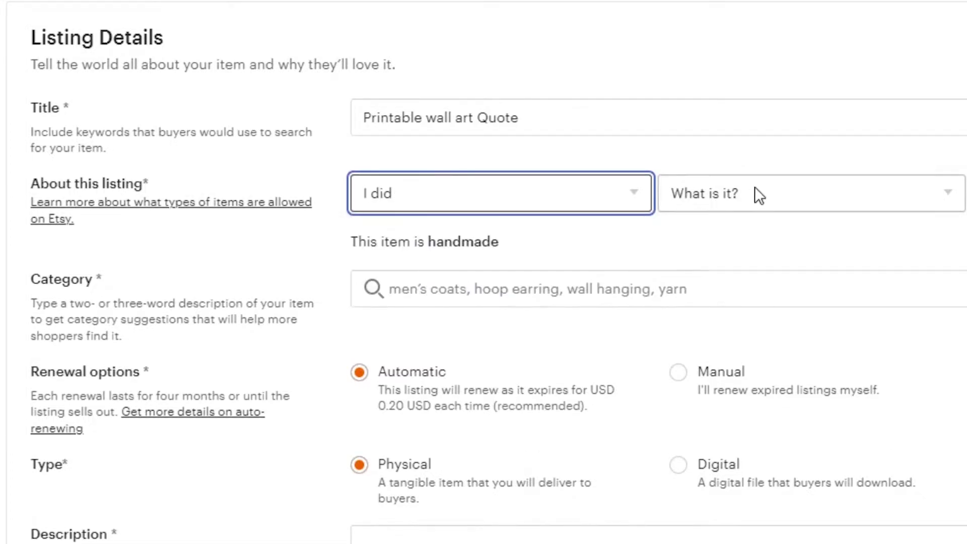
click(755, 190)
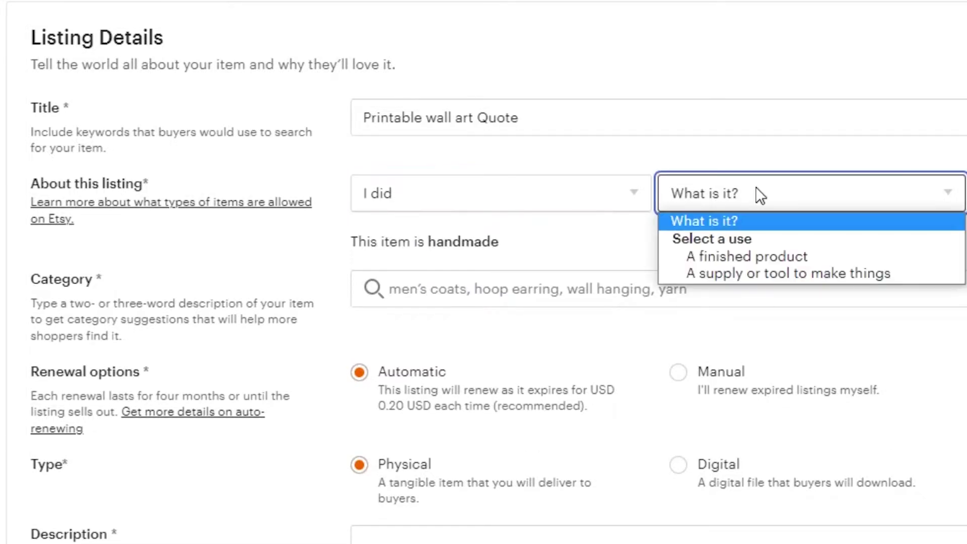
click(720, 259)
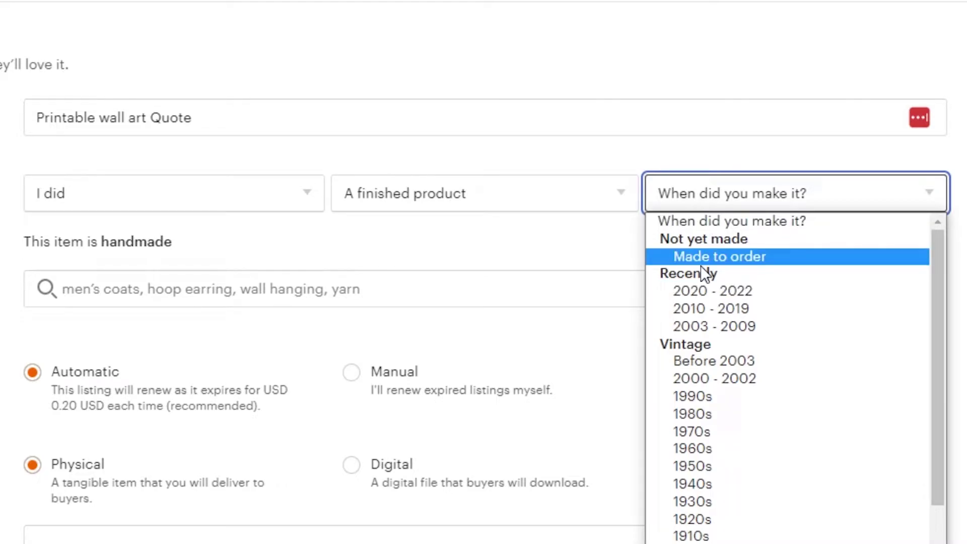
click(719, 260)
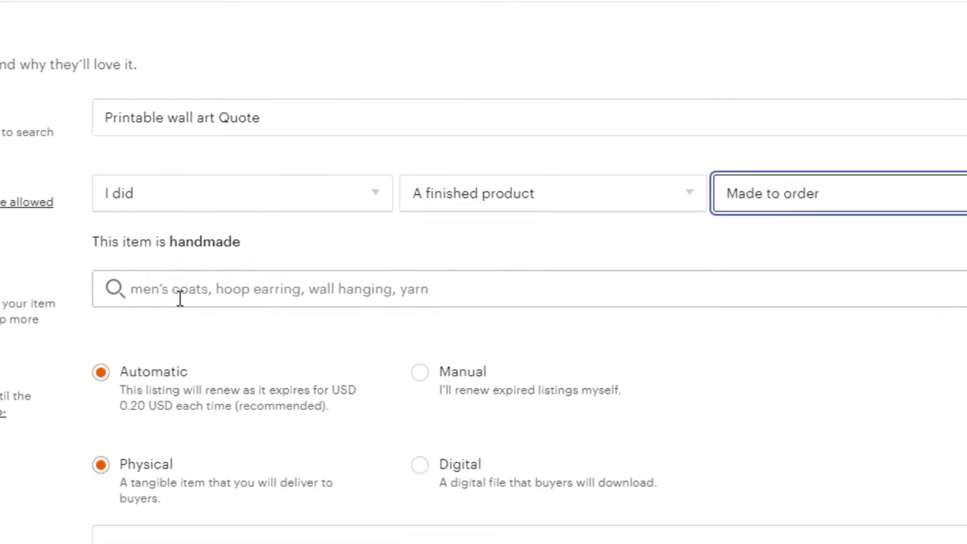
click(113, 294)
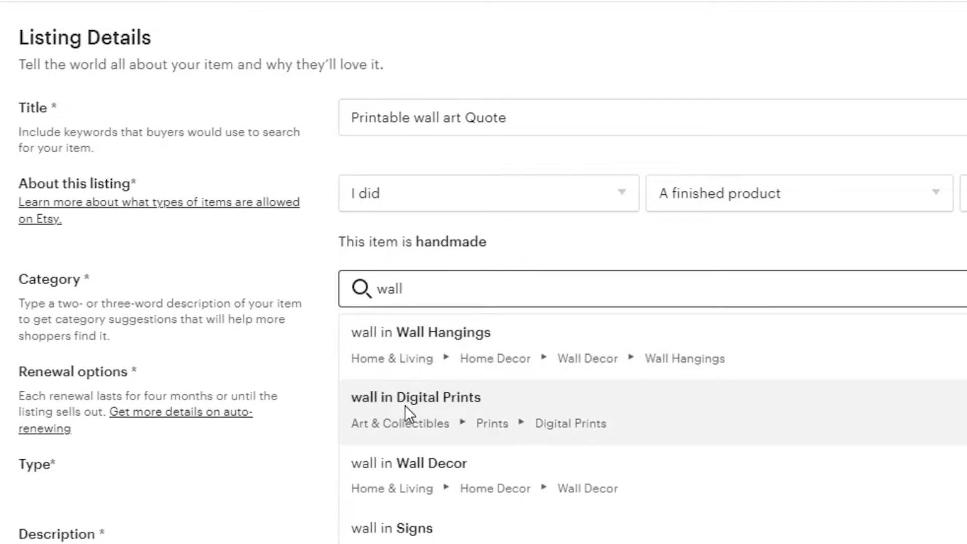
click(467, 409)
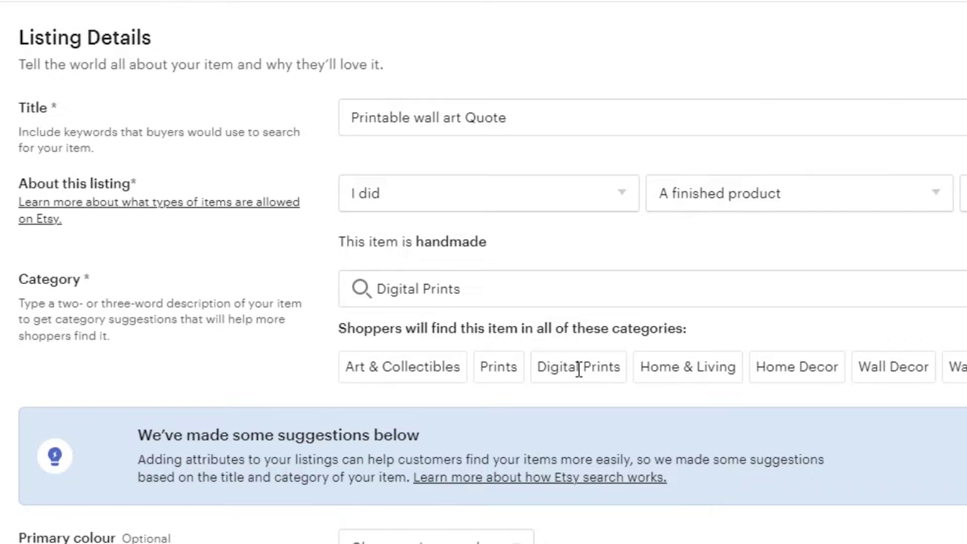
Leave the primary and secondary colour attributes unset
scroll(484, 272, down, 5)
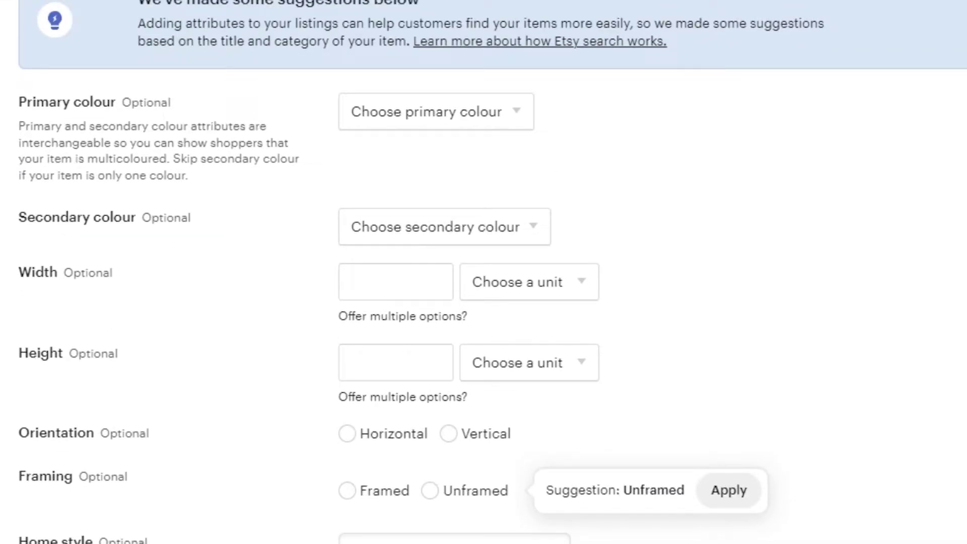
scroll(484, 273, up, 7)
scroll(484, 272, down, 4)
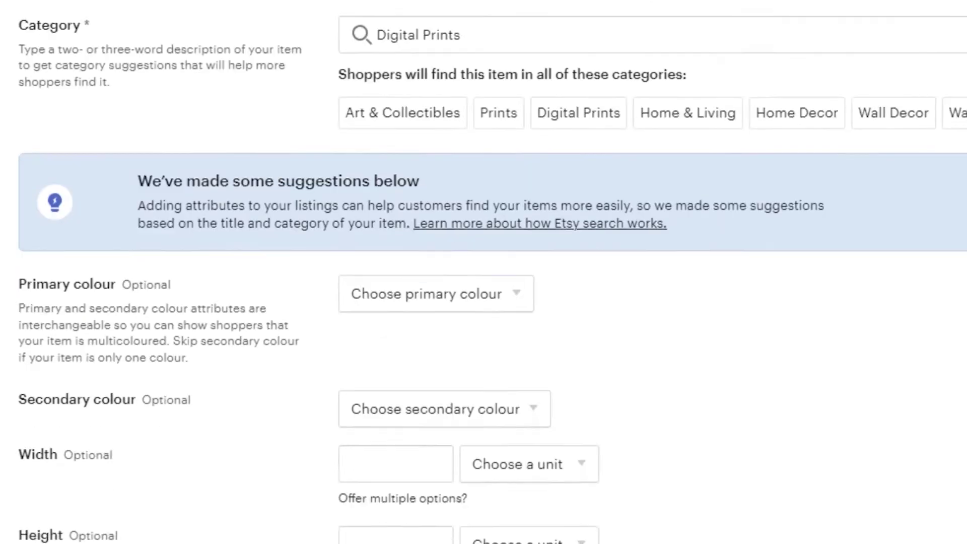
scroll(483, 273, down, 4)
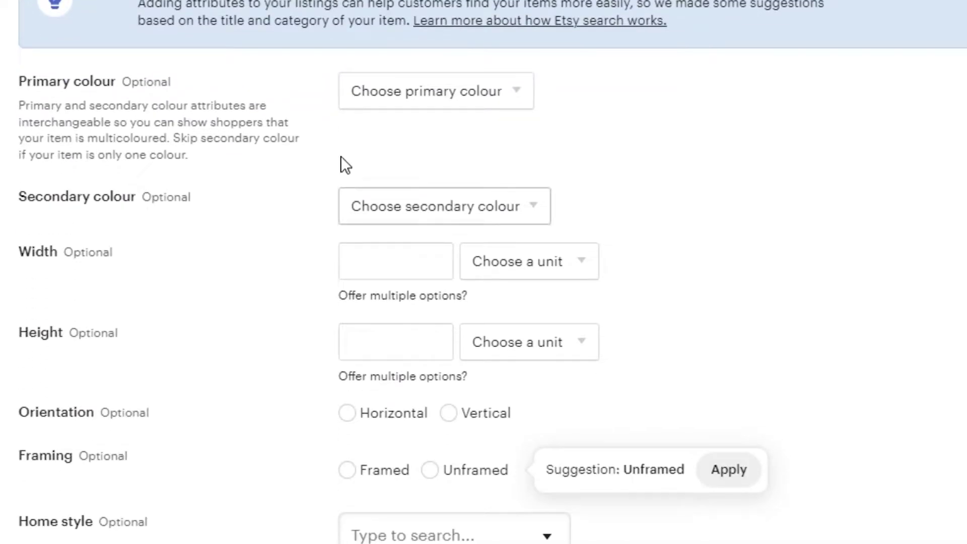
click(400, 96)
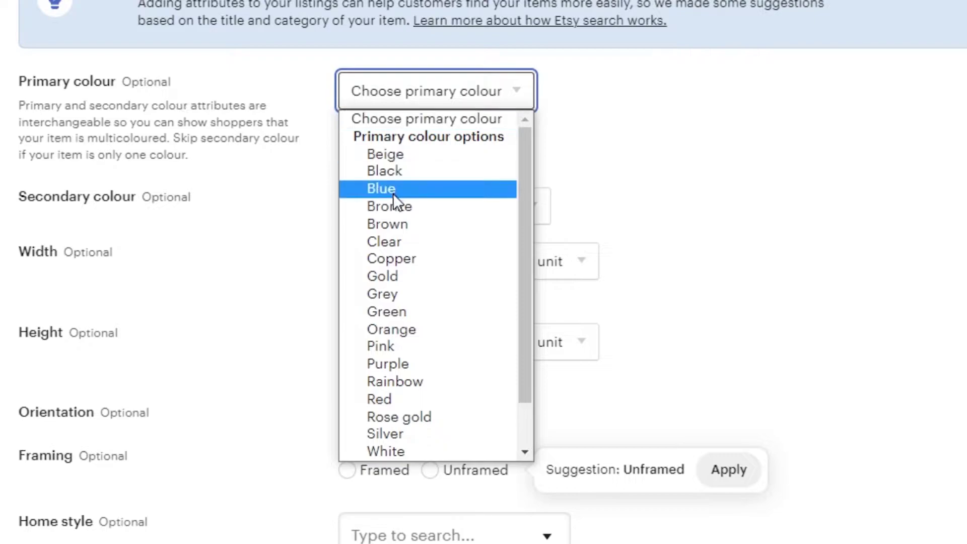
click(718, 189)
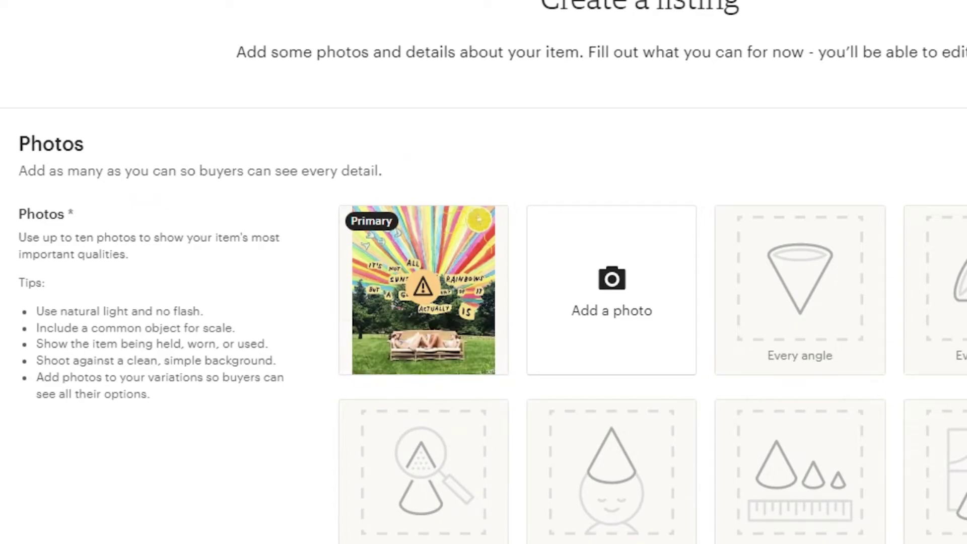
scroll(484, 273, down, 15)
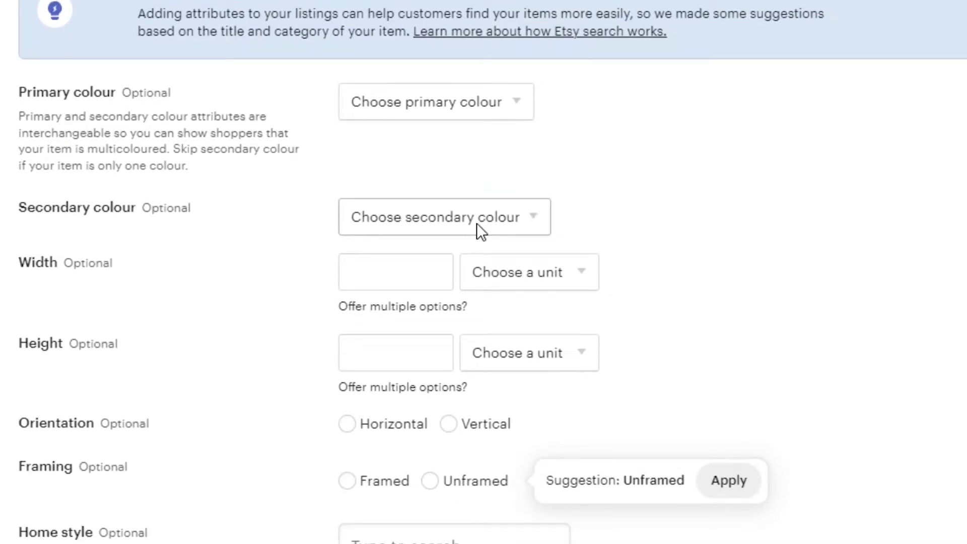
click(477, 223)
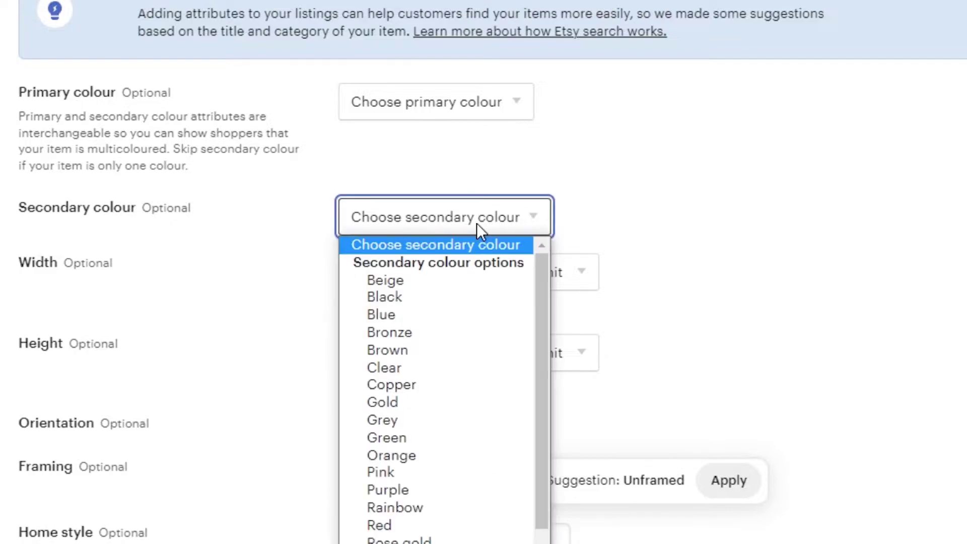
click(323, 250)
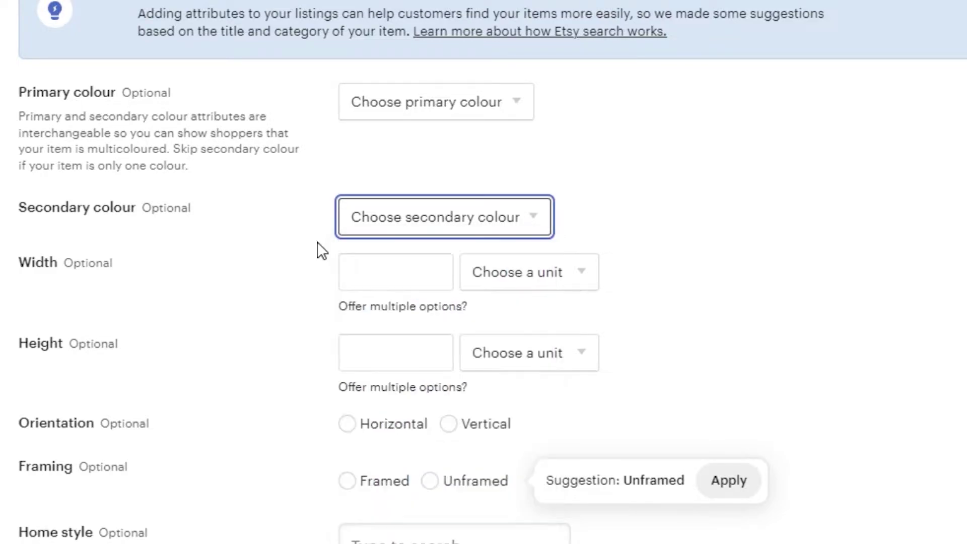
Give the artwork a width of 5 centimetres and a height of 8 centimetres
click(388, 285)
text(1)
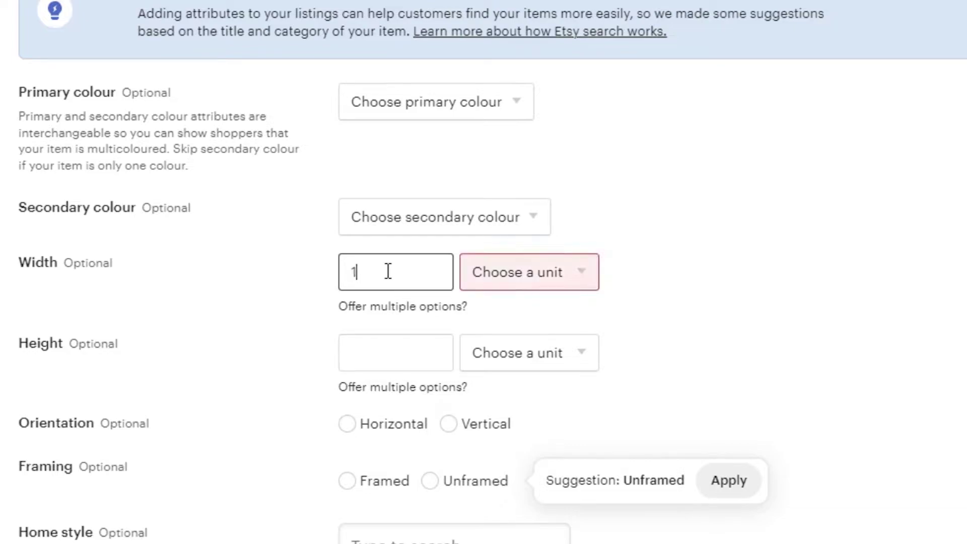
key(BackSpace)
text(4)
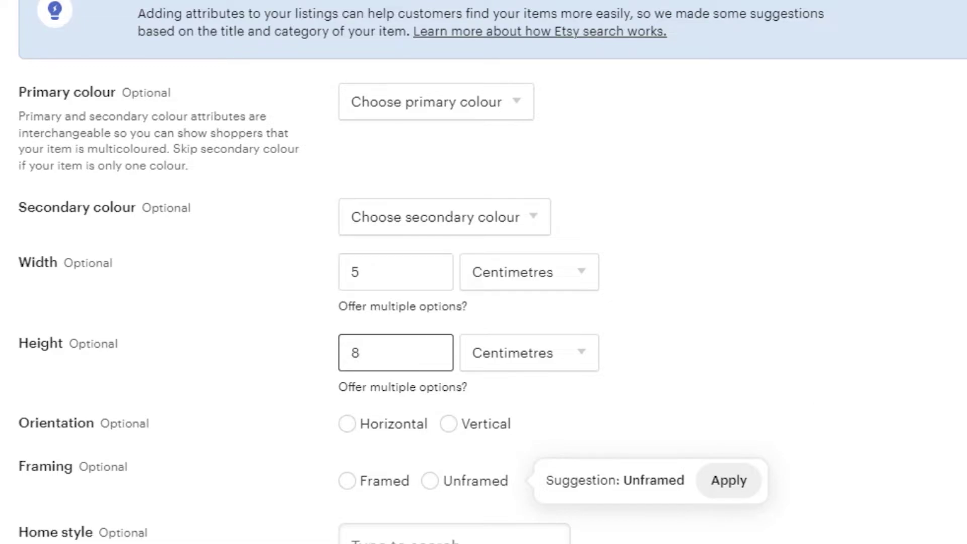
scroll(483, 272, down, 3)
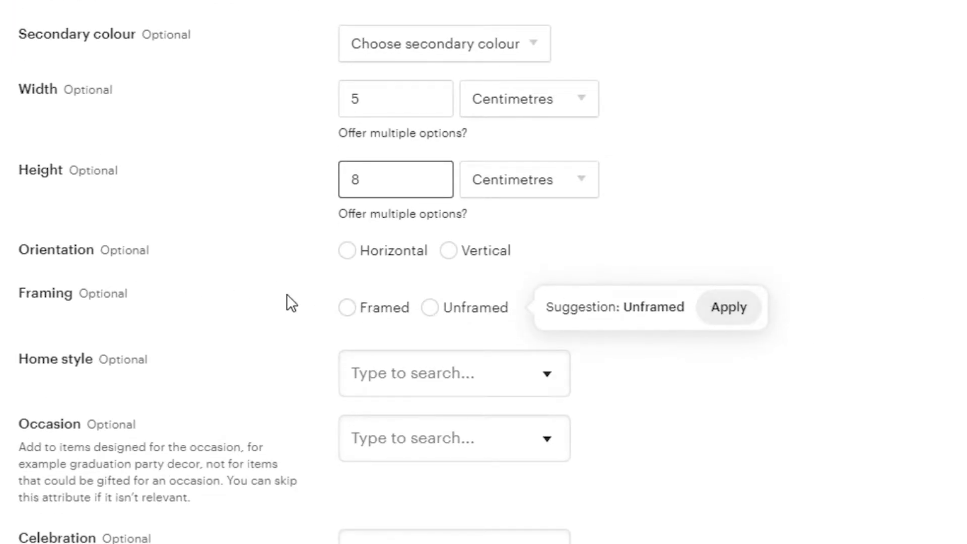
Mark the print as unframed and vertical, with Art deco as the home style
click(429, 312)
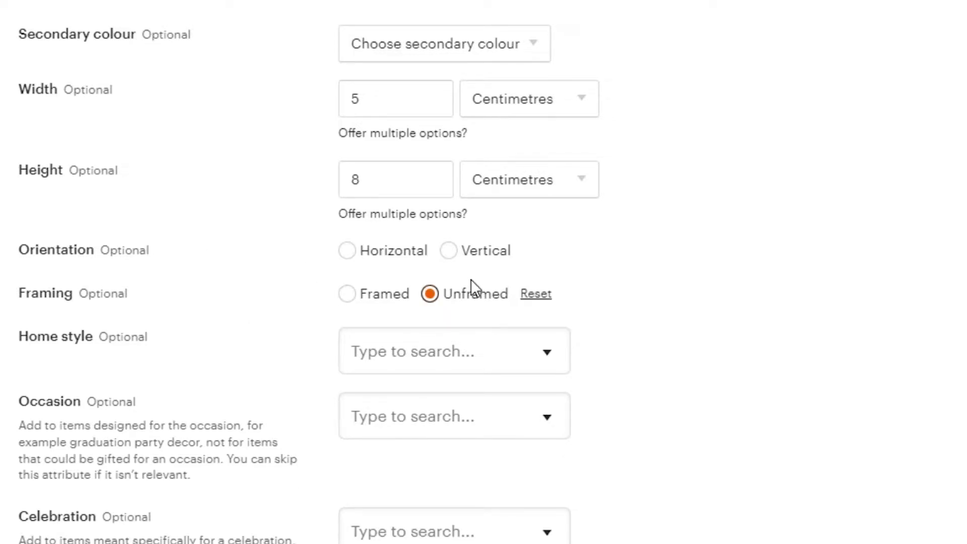
click(446, 258)
click(443, 348)
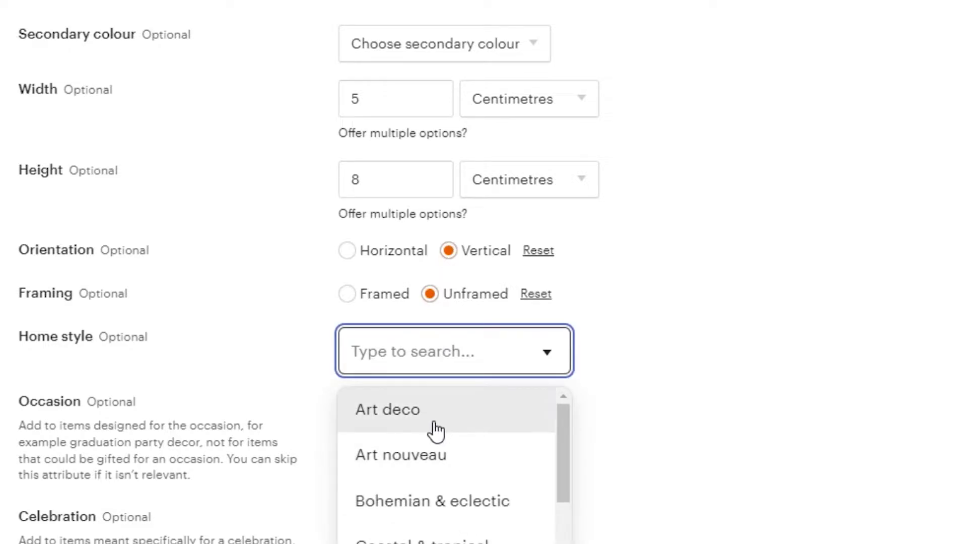
click(437, 431)
Look through the occasion list and close it without choosing an occasion
click(398, 416)
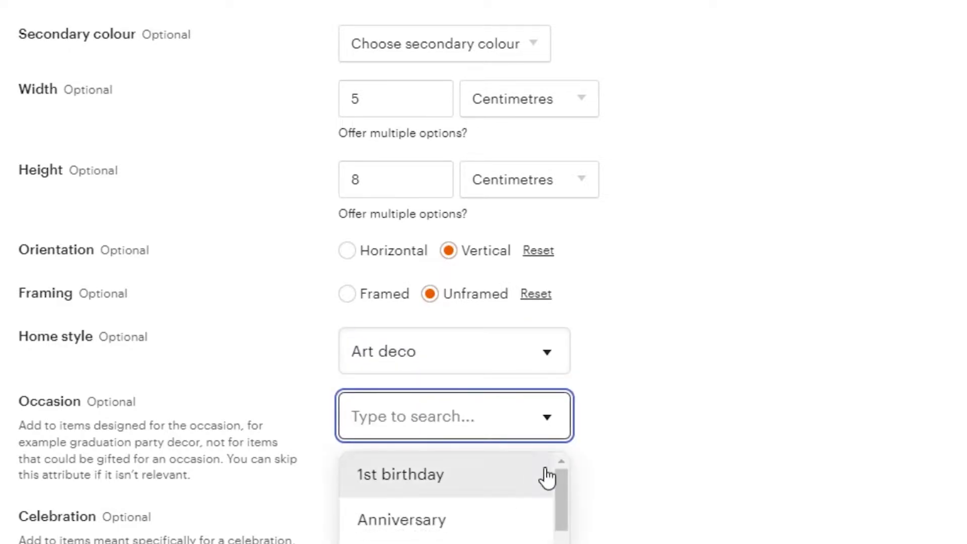
scroll(922, 321, down, 6)
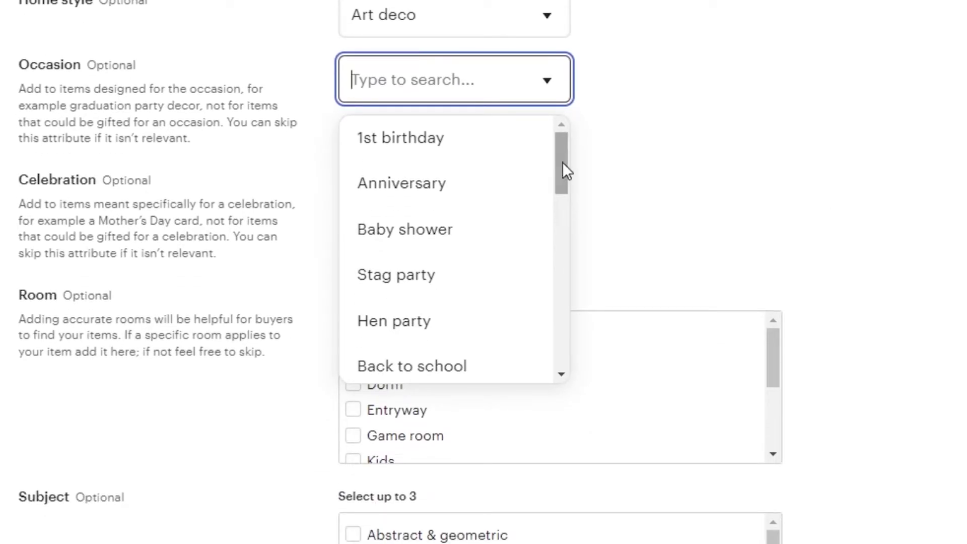
drag(562, 162, 563, 275)
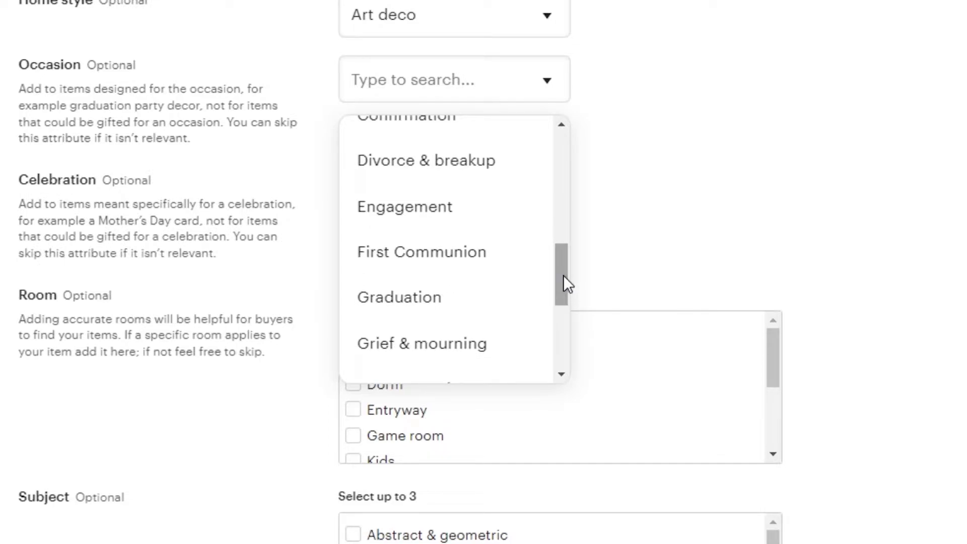
click(744, 161)
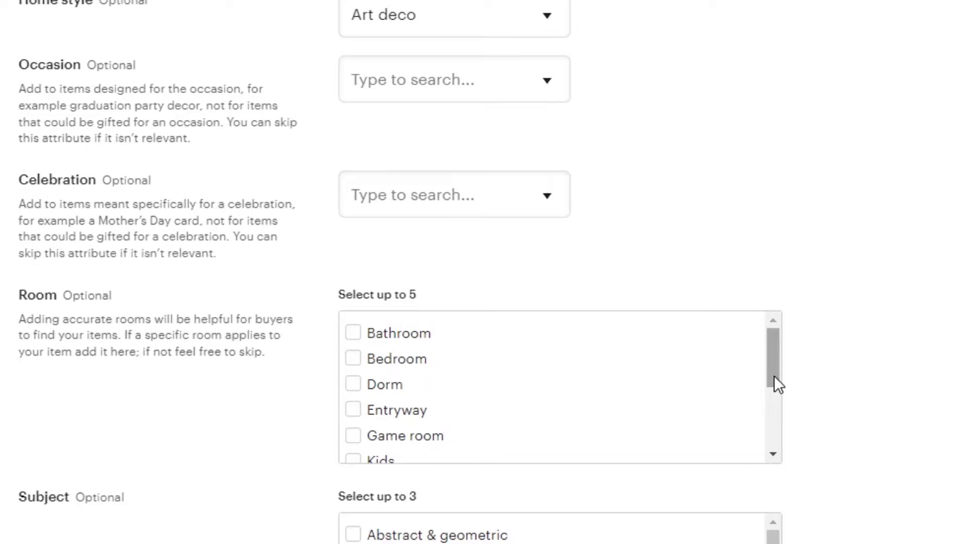
Tick Dorm, Kids, Living room and Office as rooms for the print
click(358, 383)
drag(777, 359, 777, 372)
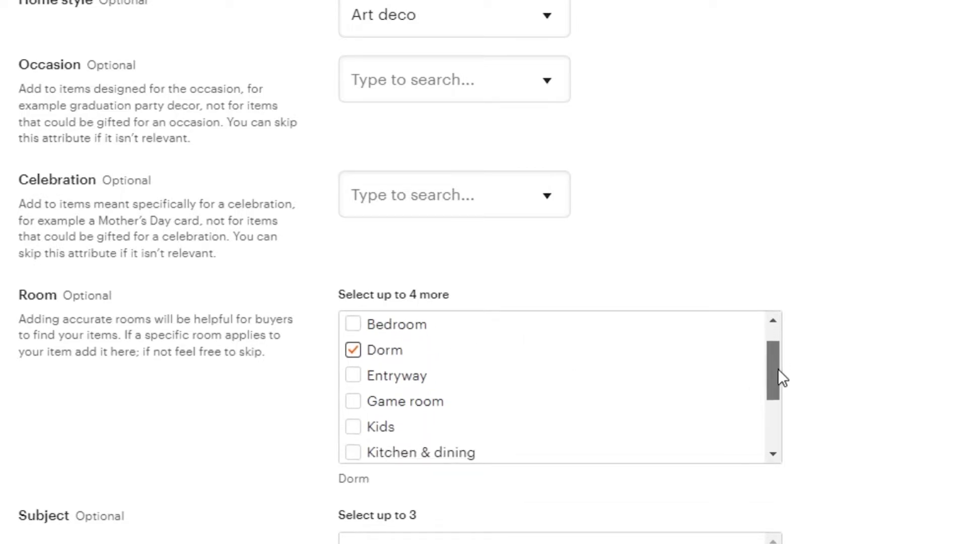
click(358, 427)
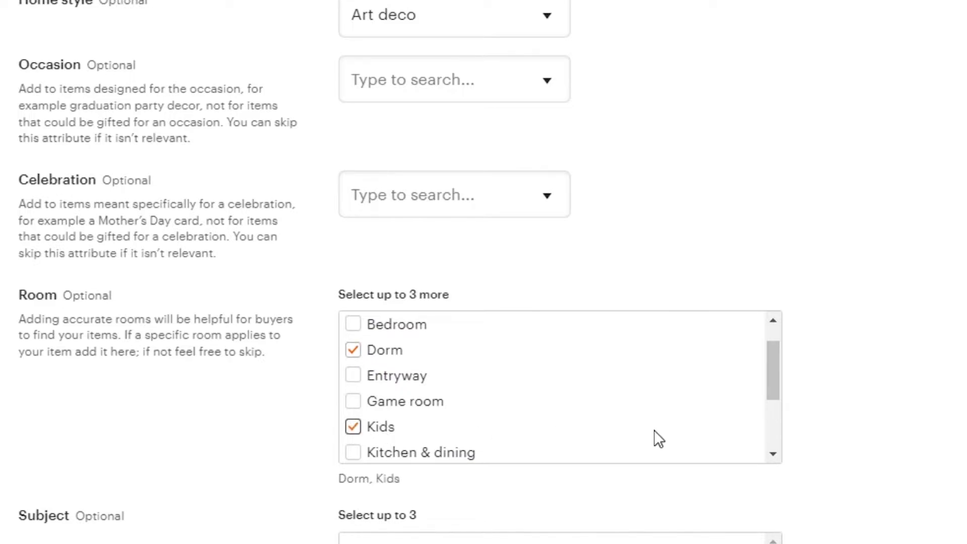
drag(777, 386, 779, 437)
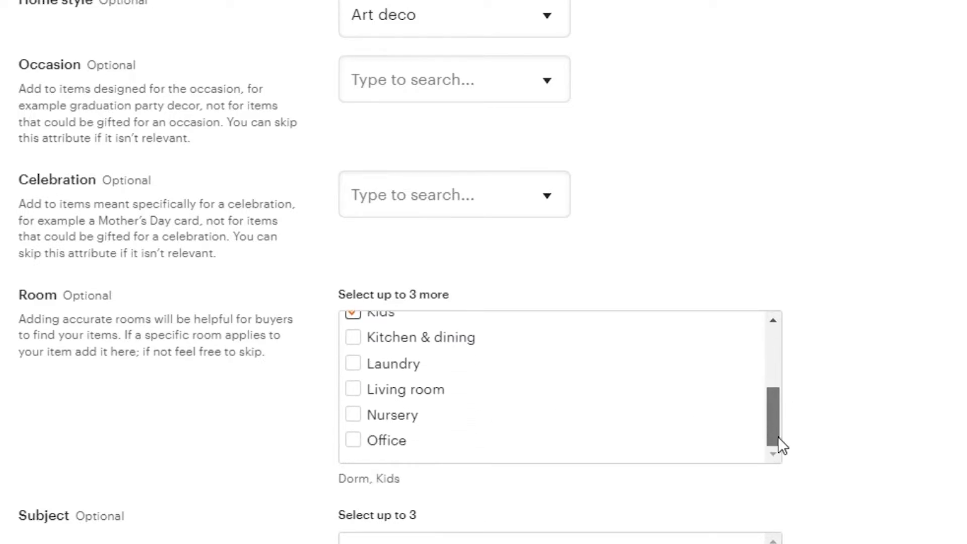
click(358, 389)
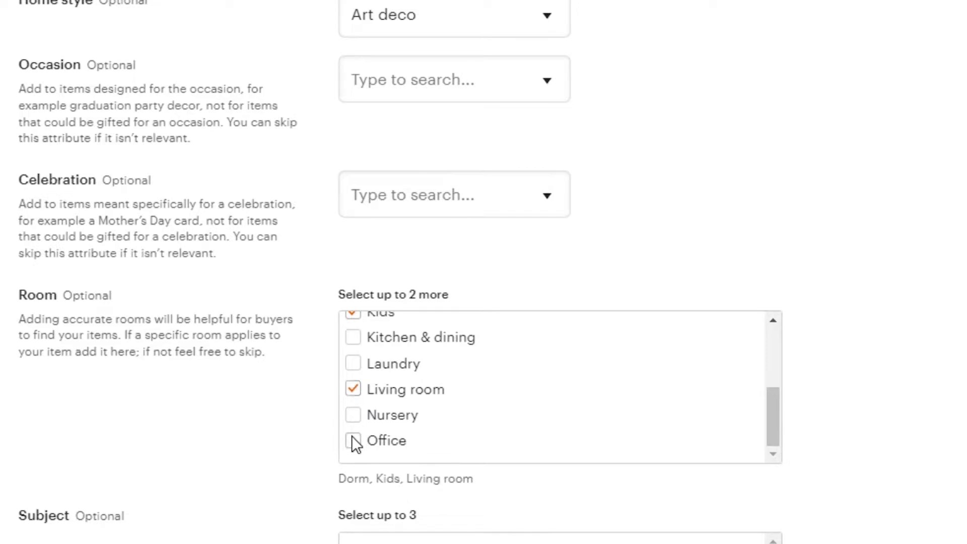
click(353, 439)
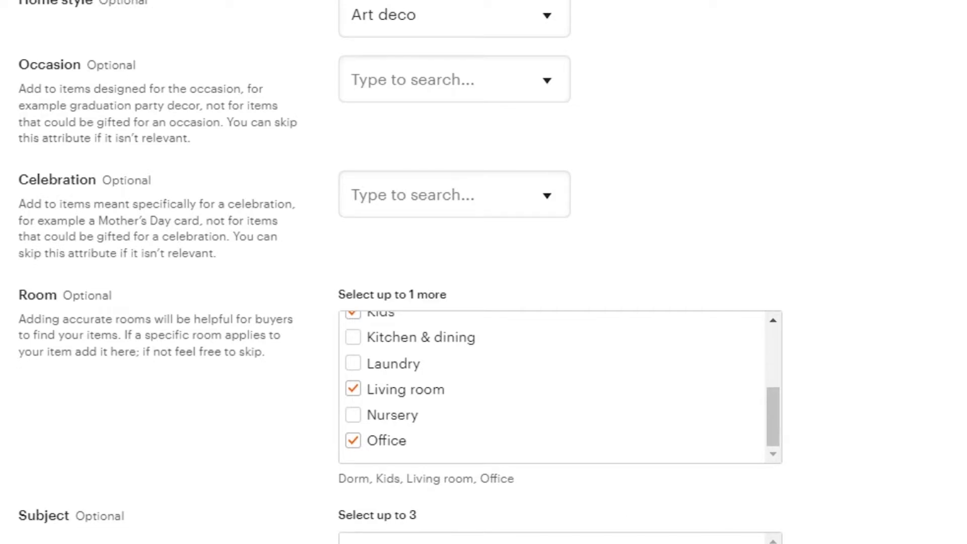
Tick Abstract & geometric as the subject and switch renewal to Manual
scroll(484, 272, down, 7)
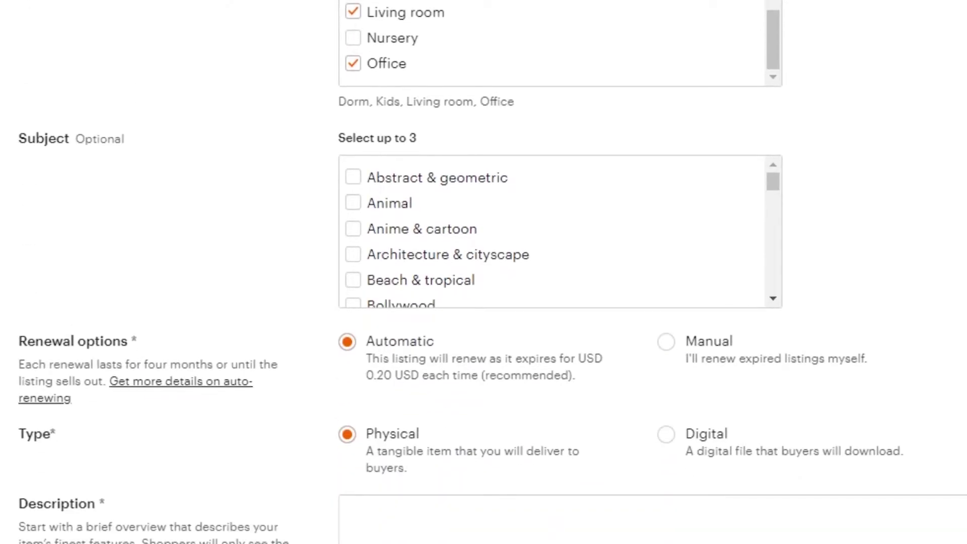
click(354, 179)
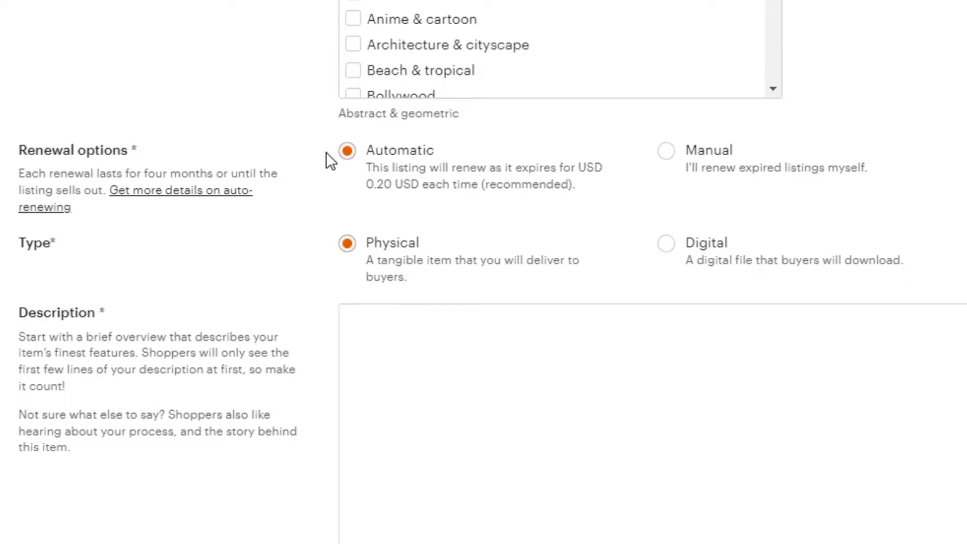
click(667, 155)
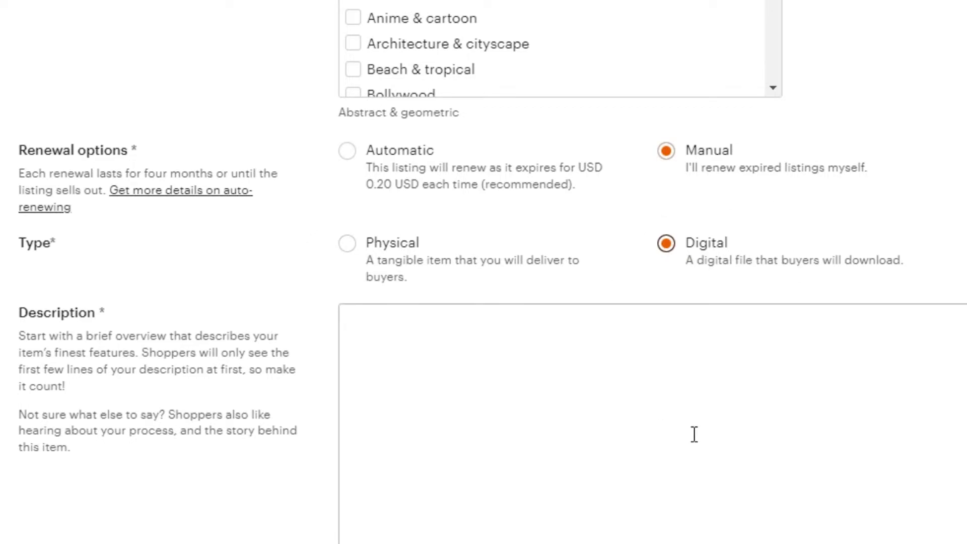
Paste 'Wall art Quote for home décor / New art available / high quality' as the description
scroll(682, 348, down, 3)
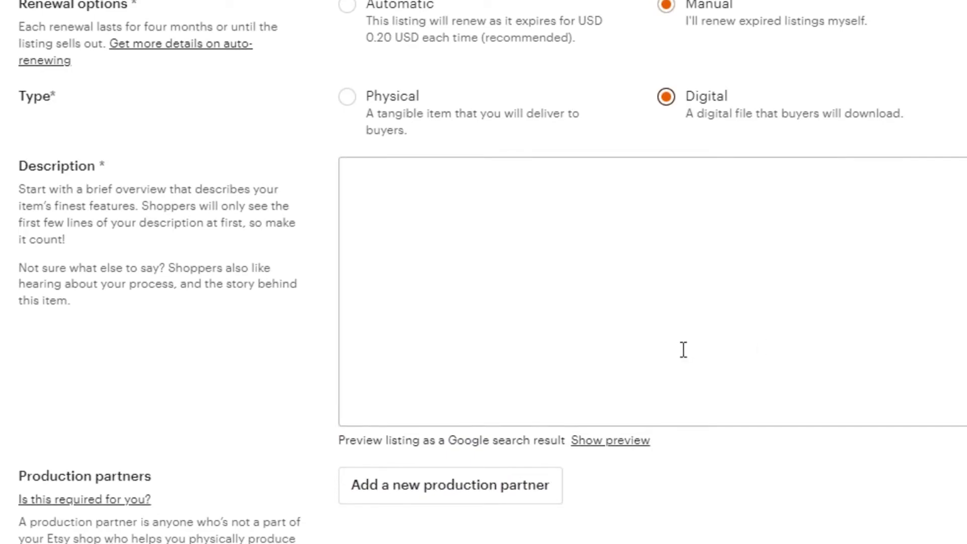
click(459, 260)
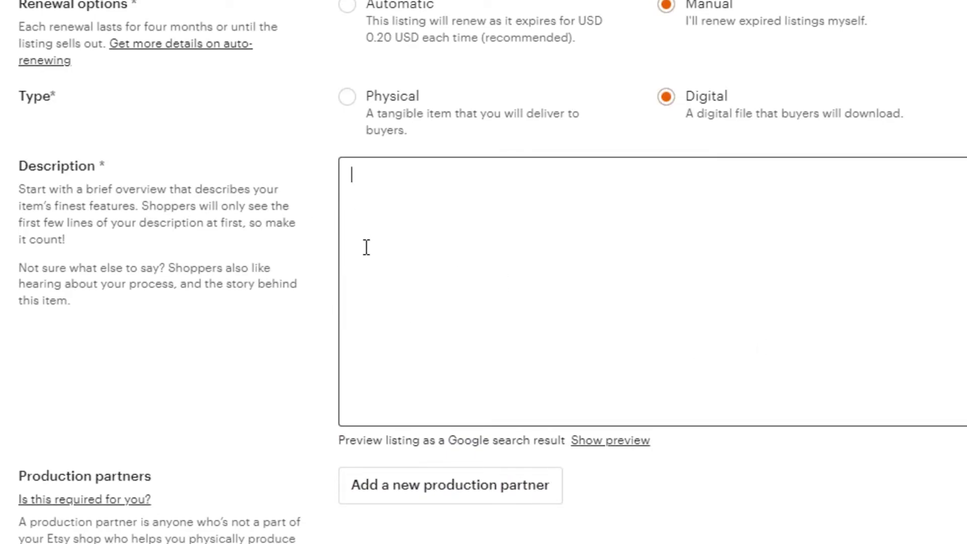
text(Wall art Quote for home décor New art available high quality)
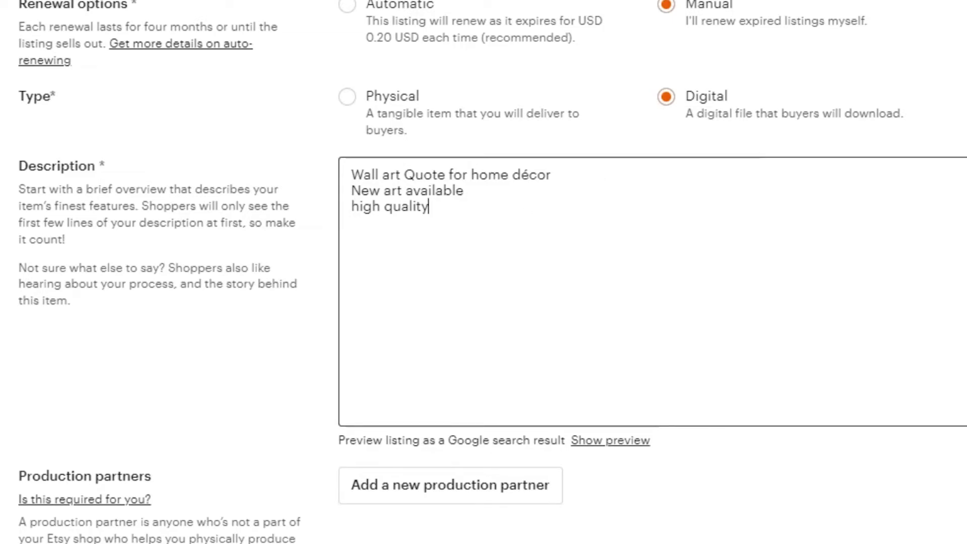
scroll(484, 273, down, 7)
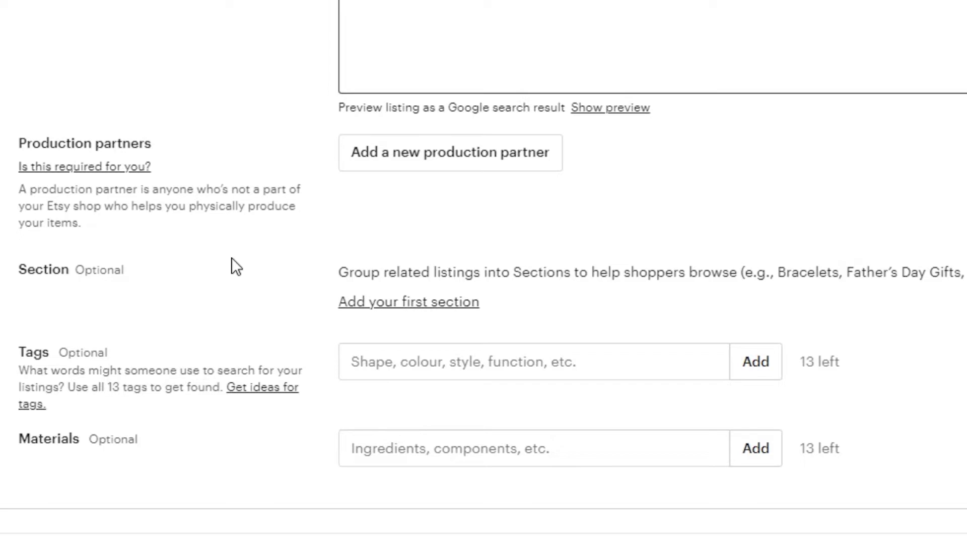
Add the tags wall art, print, style and home decor
click(384, 362)
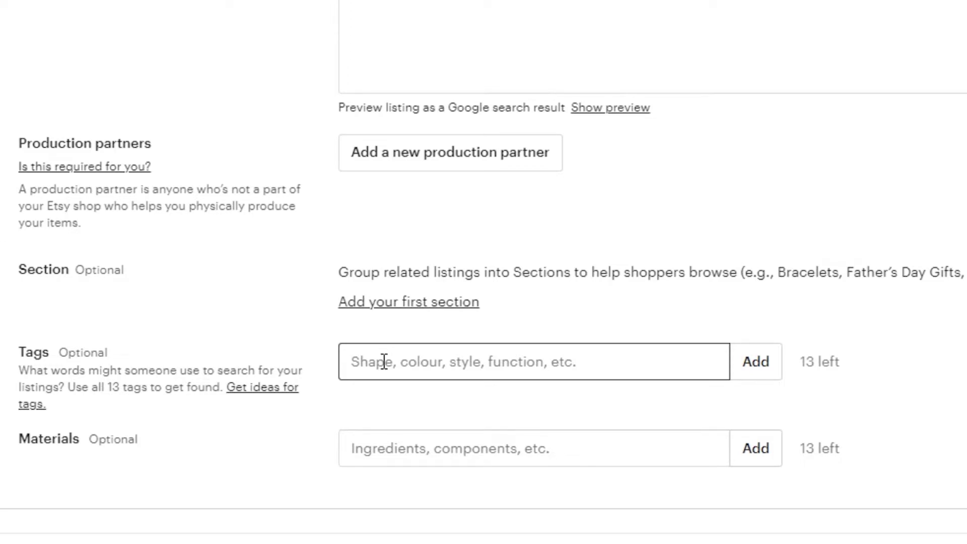
text(w)
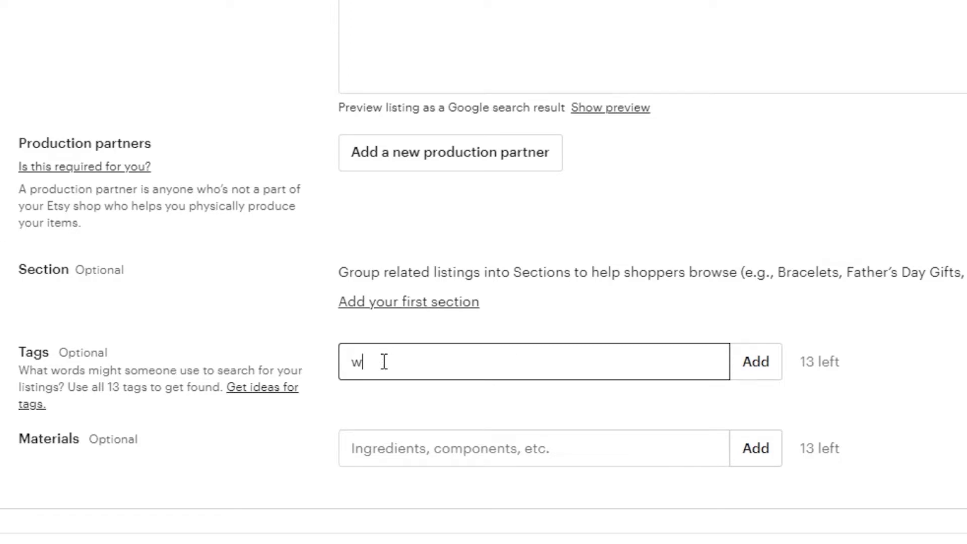
text(all art)
key(Return)
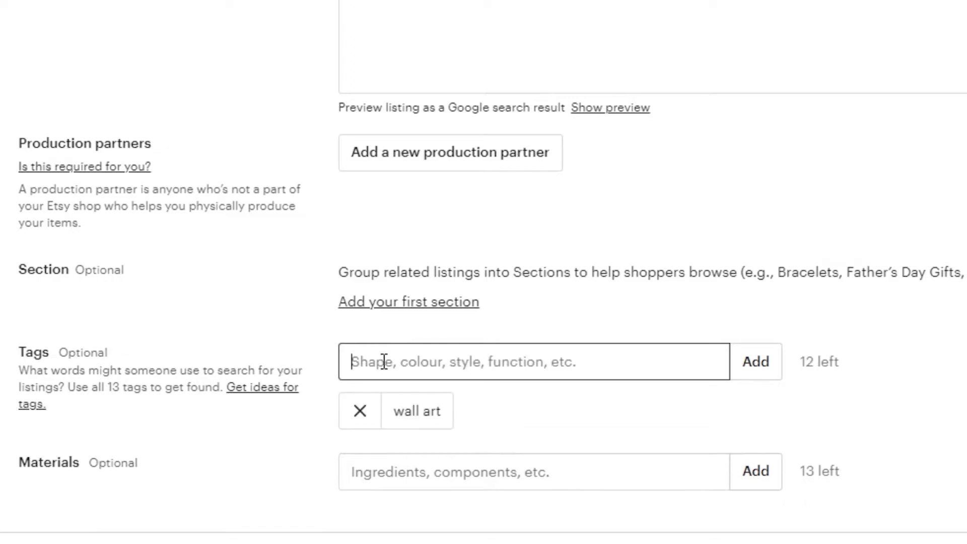
text(print)
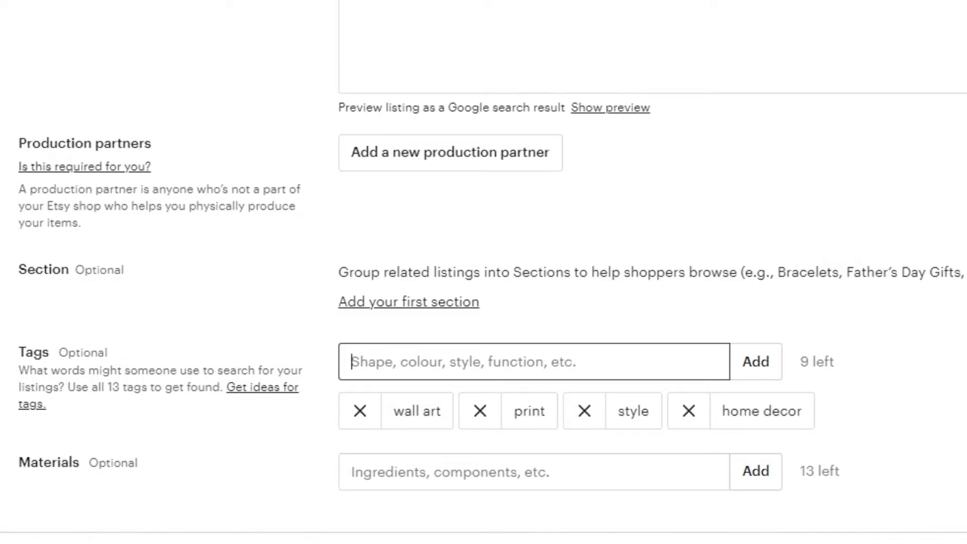
scroll(904, 440, down, 5)
scroll(483, 272, down, 5)
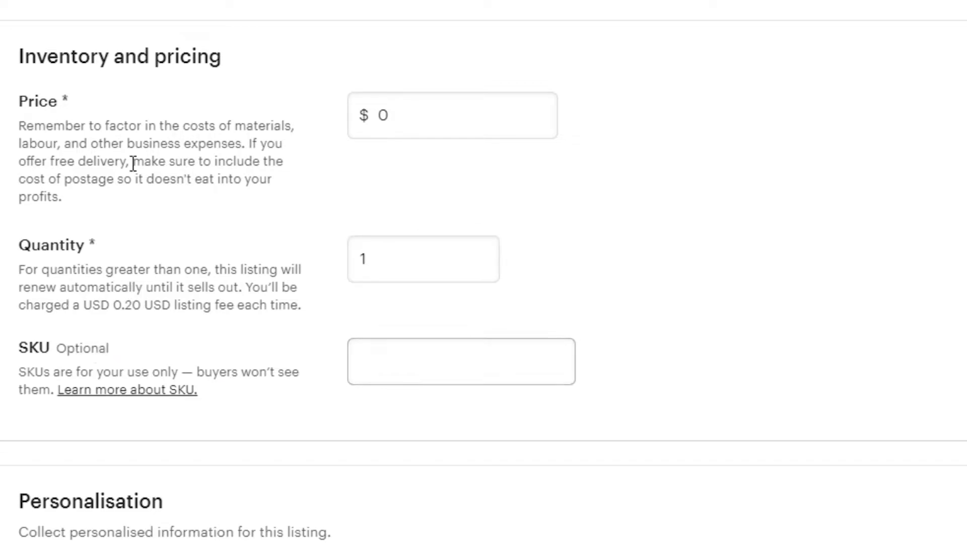
Replace the price of 0 with 24 and keep the quantity at 1
double_click(398, 112)
key(BackSpace)
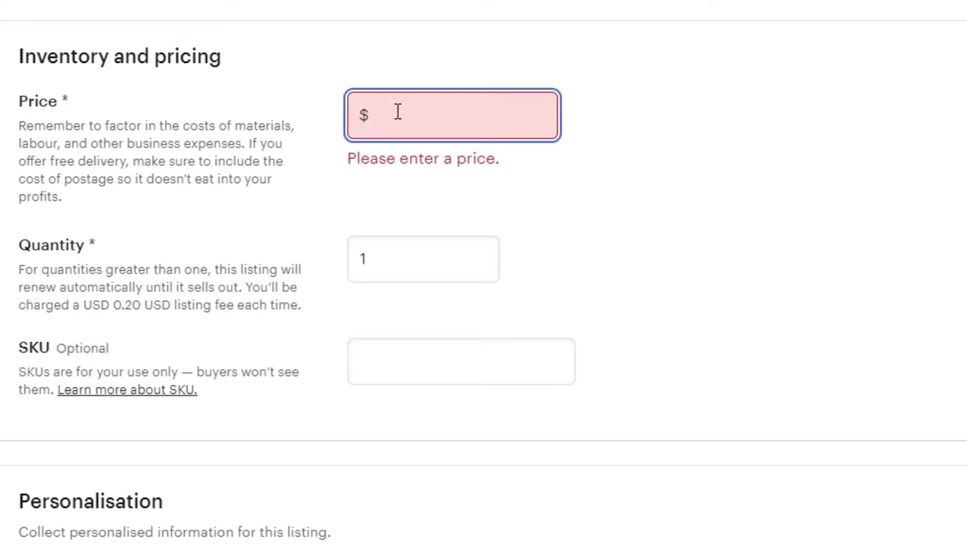
text(24)
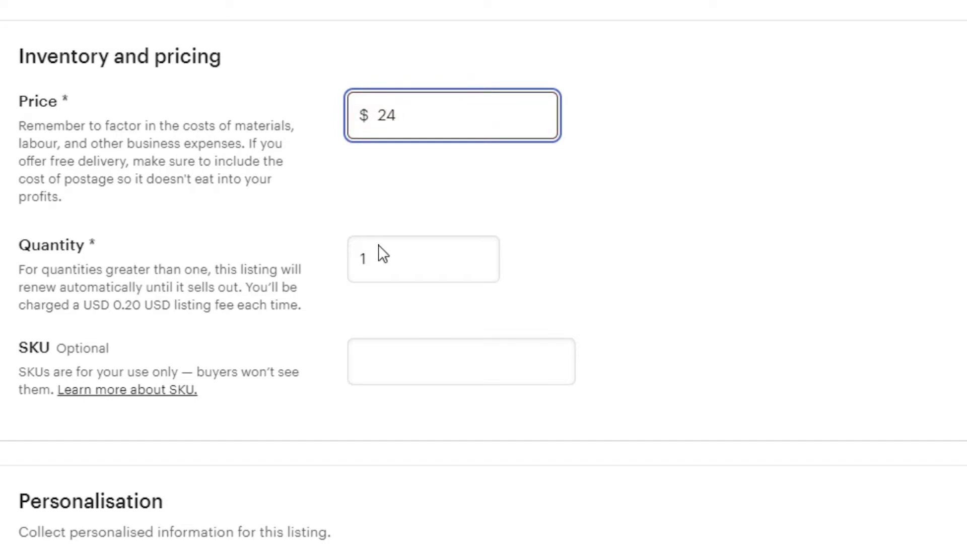
double_click(369, 260)
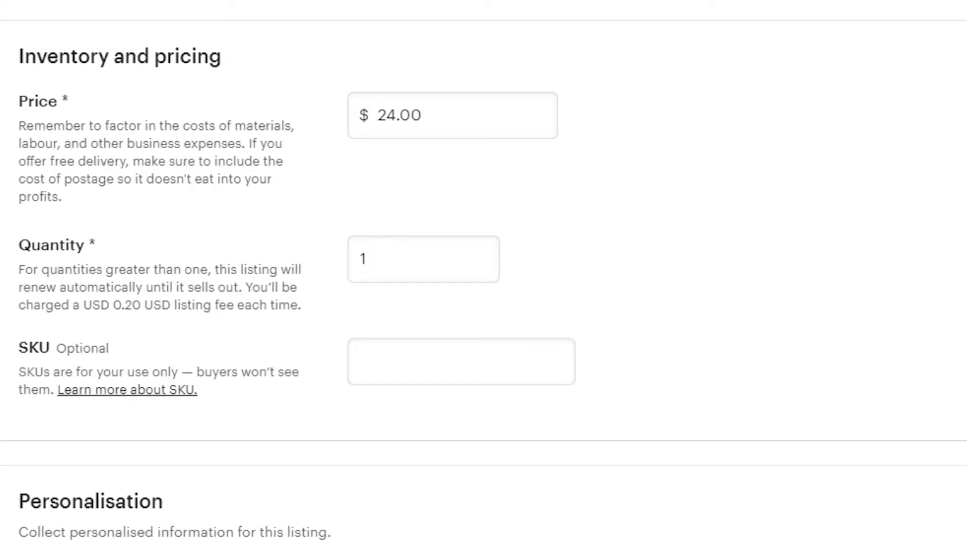
scroll(484, 272, down, 7)
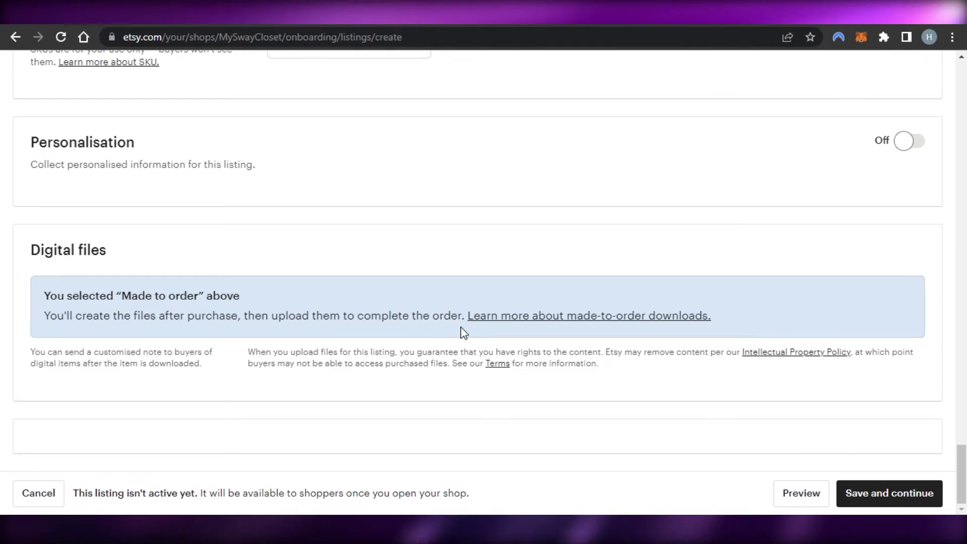
Back in Listing details, change 'When did you make it' to 2020 - 2022
key(Home)
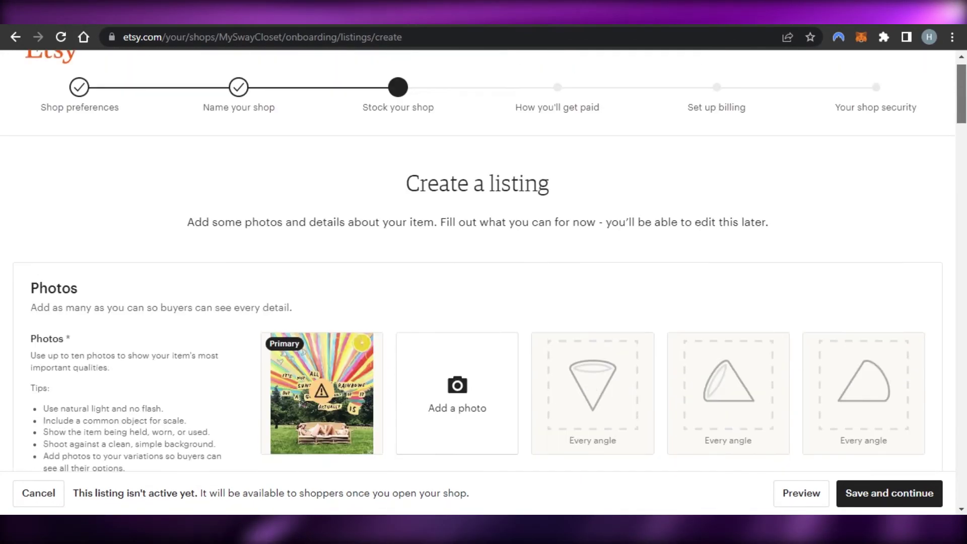
scroll(483, 273, down, 15)
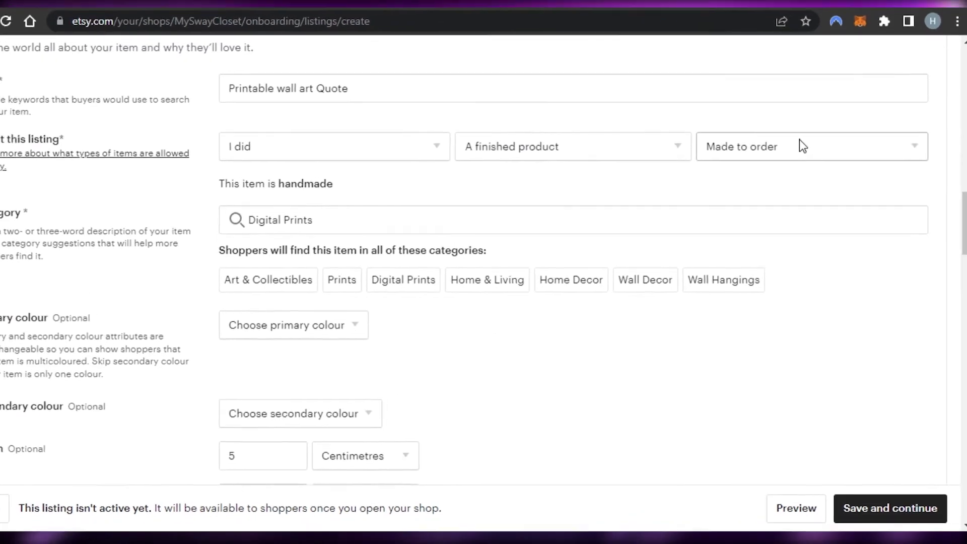
click(812, 153)
click(700, 208)
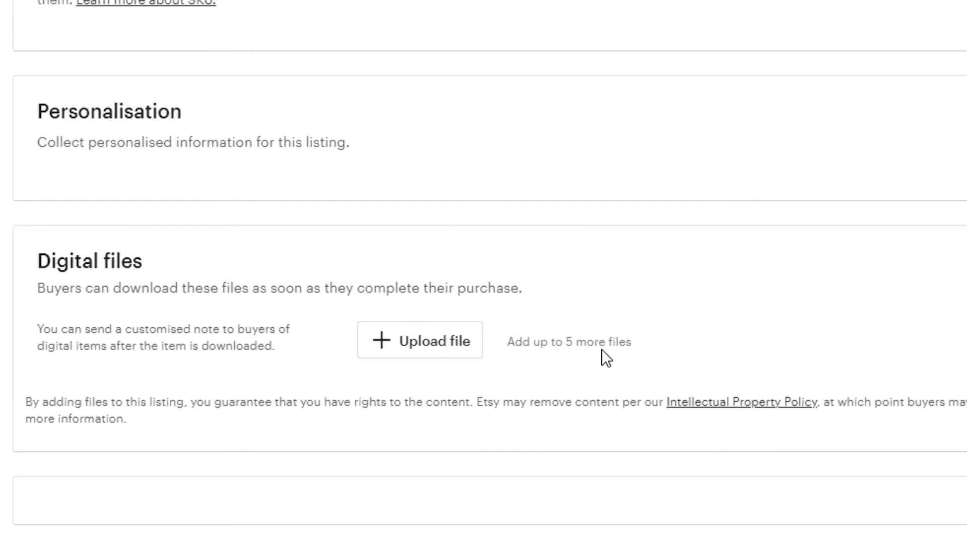
Upload MakingaMindfulnessRoutine.jpg (129.48 KB) as the listing's digital download file
click(412, 348)
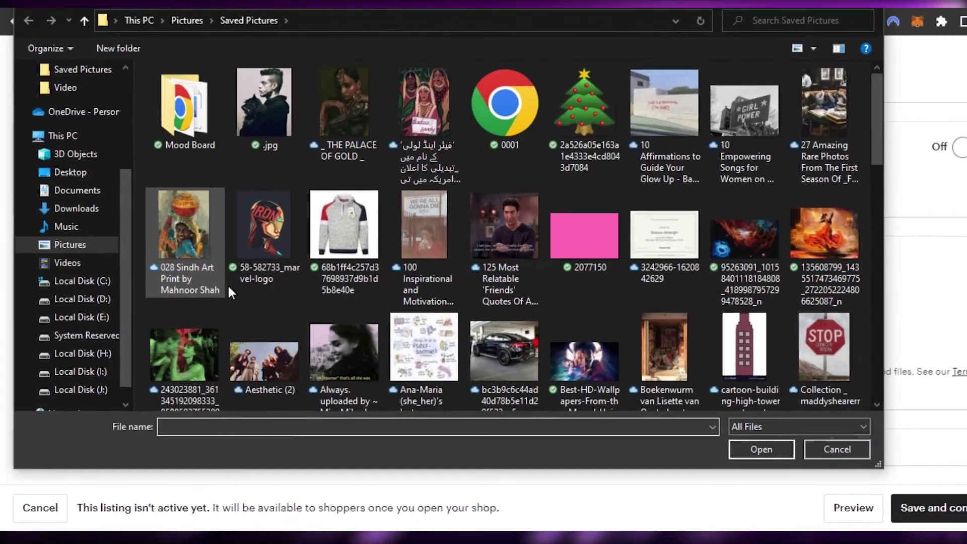
double_click(856, 146)
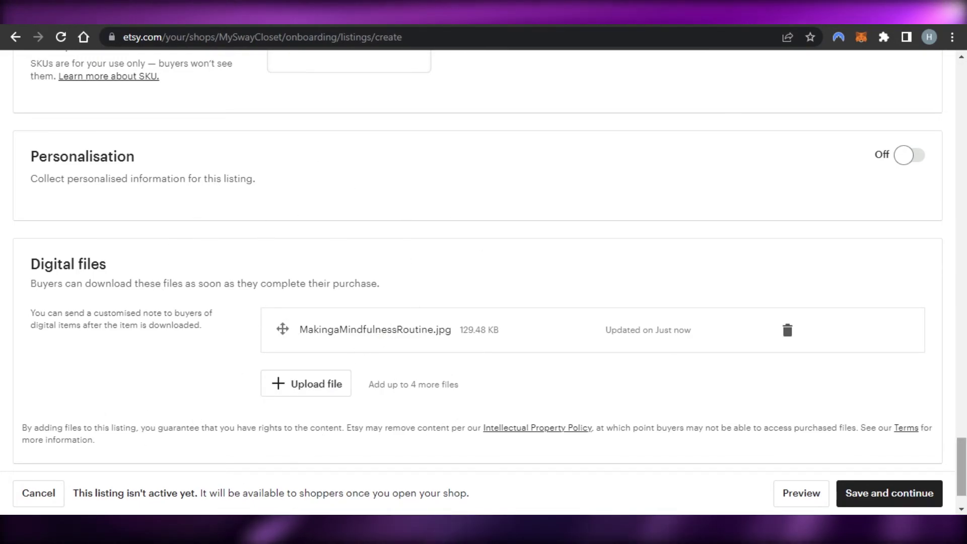
scroll(484, 272, up, 20)
scroll(484, 272, down, 12)
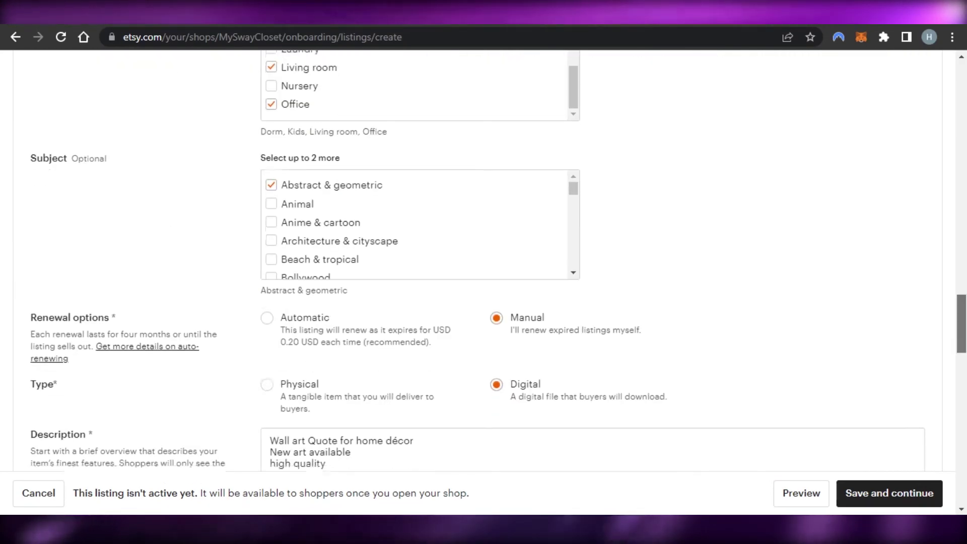
scroll(406, 301, down, 10)
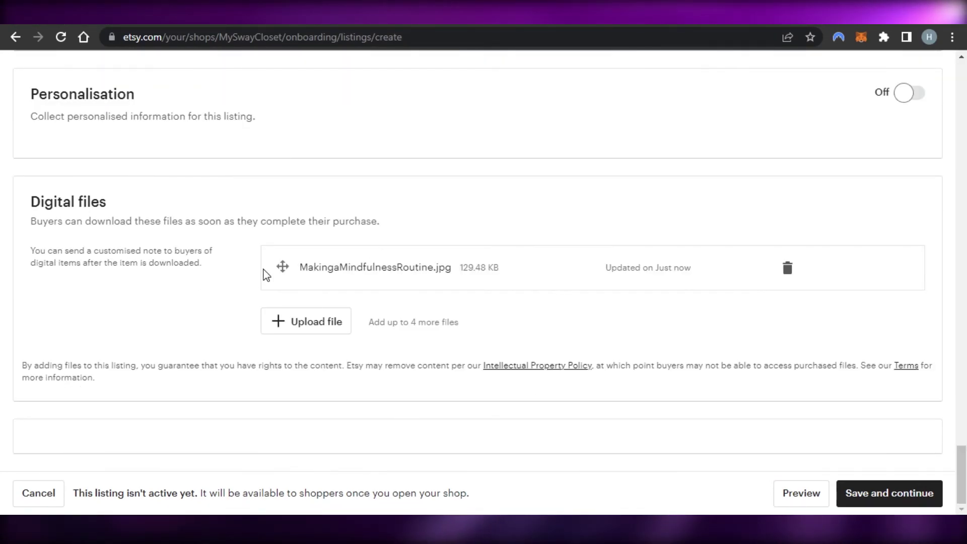
scroll(483, 273, up, 20)
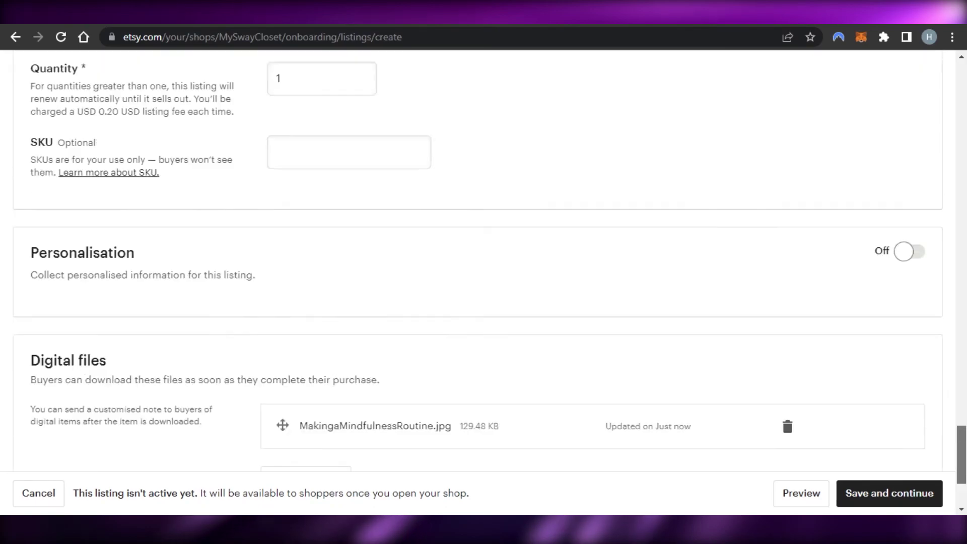
scroll(484, 272, down, 10)
scroll(484, 272, down, 6)
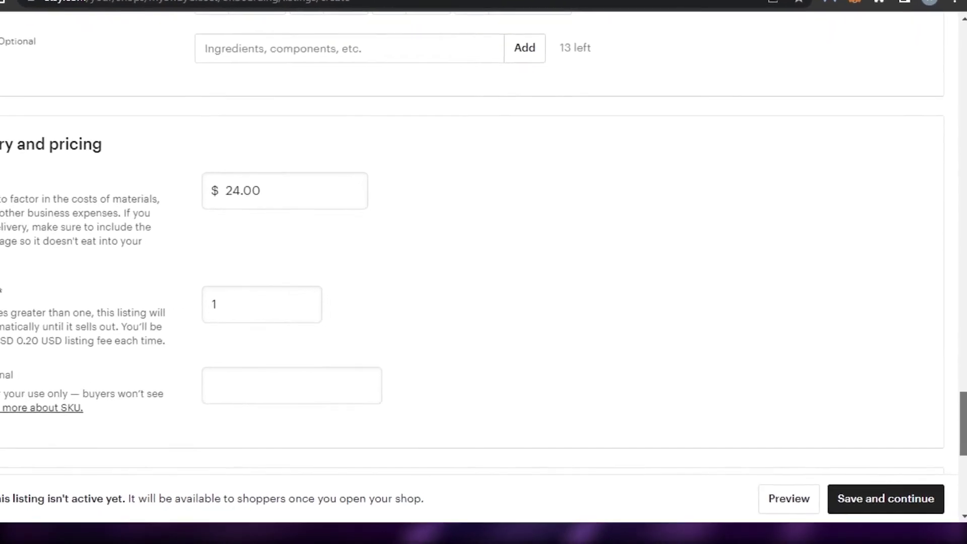
Save the Printable wall art Quote listing at $24.00 to reach the first-listing confirmation page
click(886, 489)
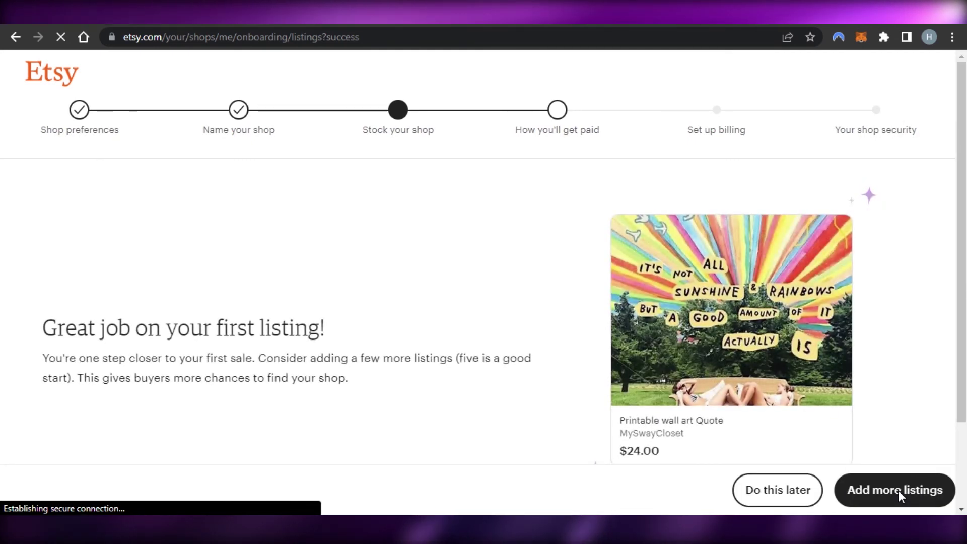
scroll(687, 219, down, 2)
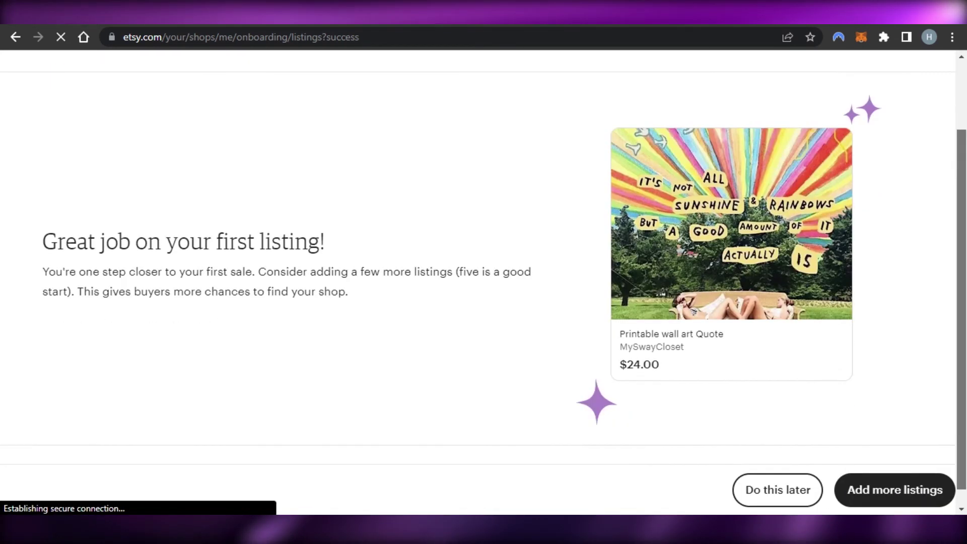